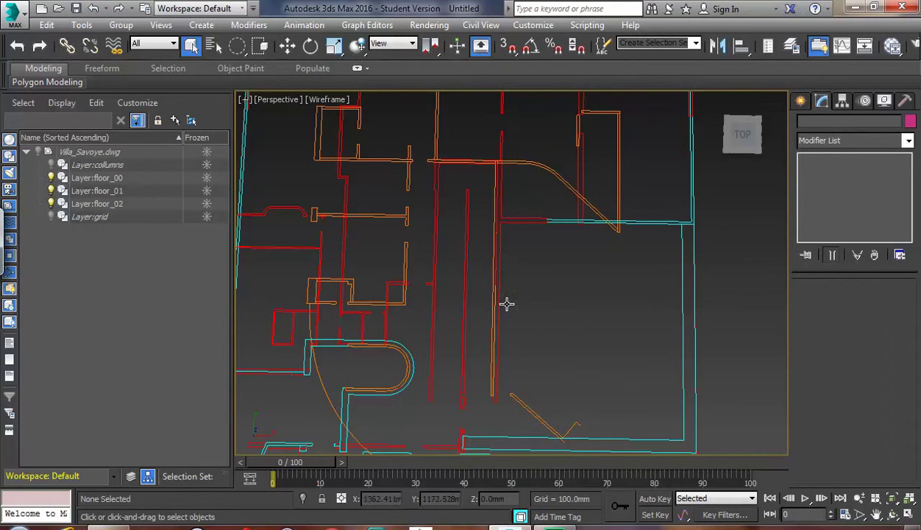
Step: Set Grid and Snap Settings to snap to Vertex only, with Grid Points turned off
right_click(506, 49)
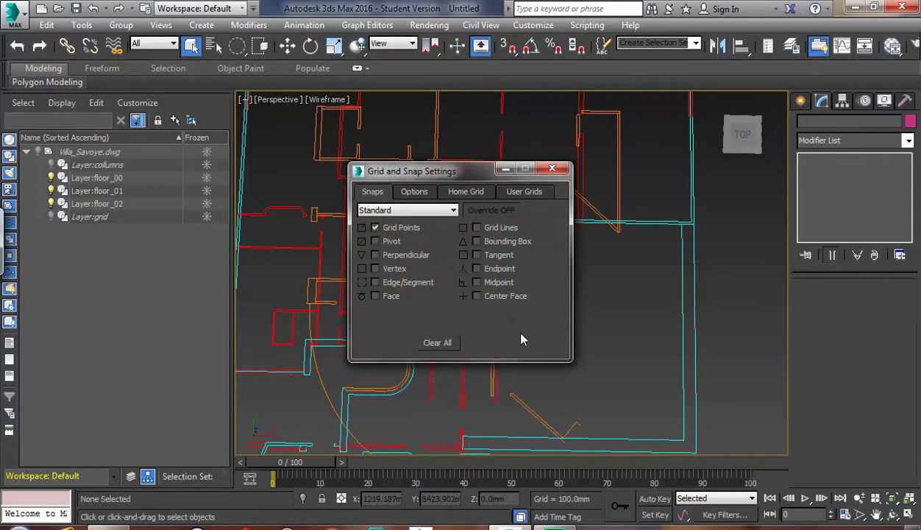
left_click(375, 228)
left_click(375, 267)
left_click(551, 170)
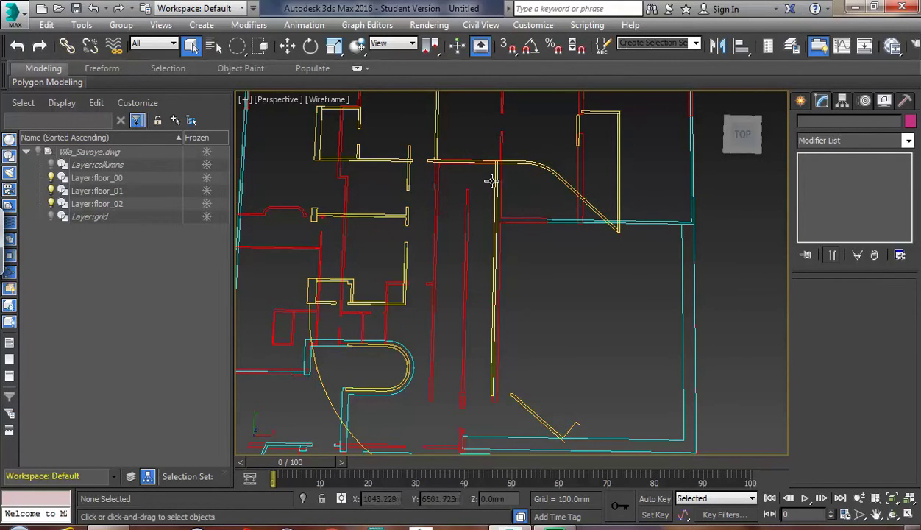
Step: Frame the wall junction, hide the floor_00 layer and bring up the Create panel
middle_click_drag(488, 184, 450, 238, "alt")
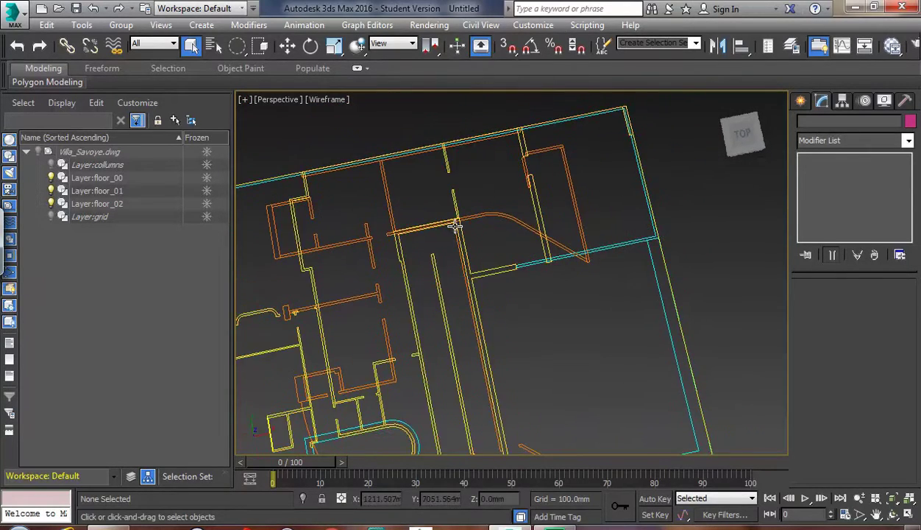
scroll(456, 226, "down", 3)
scroll(454, 232, "up", 8)
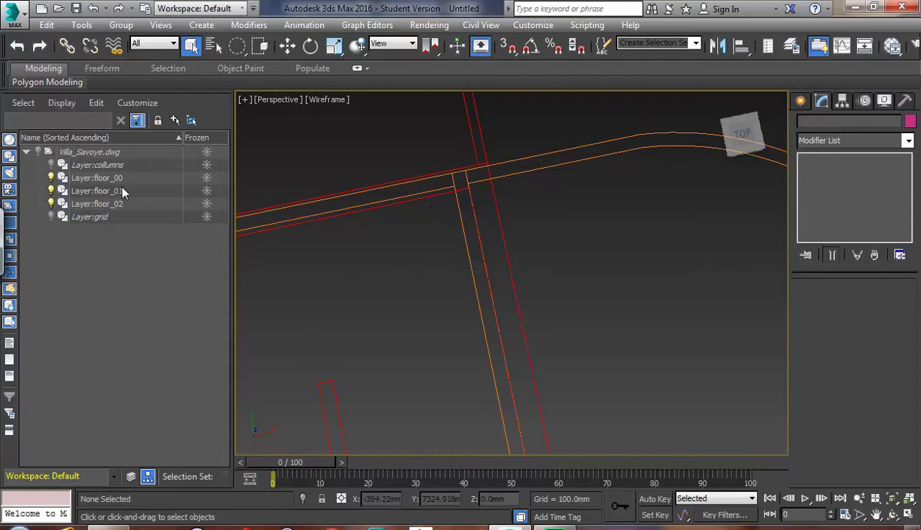
left_click(51, 178)
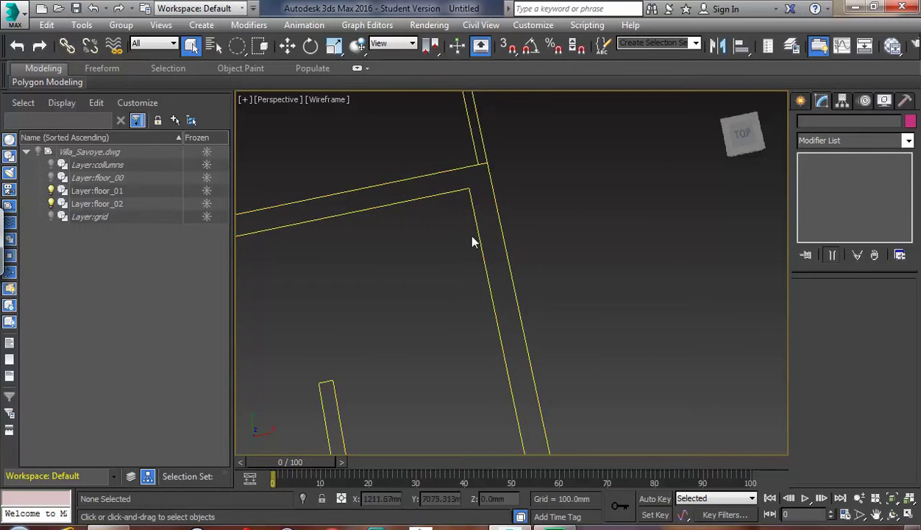
left_click(802, 101)
Step: Draw a 9960 × 2500 mm Rectangle spline from a snapped wall corner over the ramp area
left_click(805, 123)
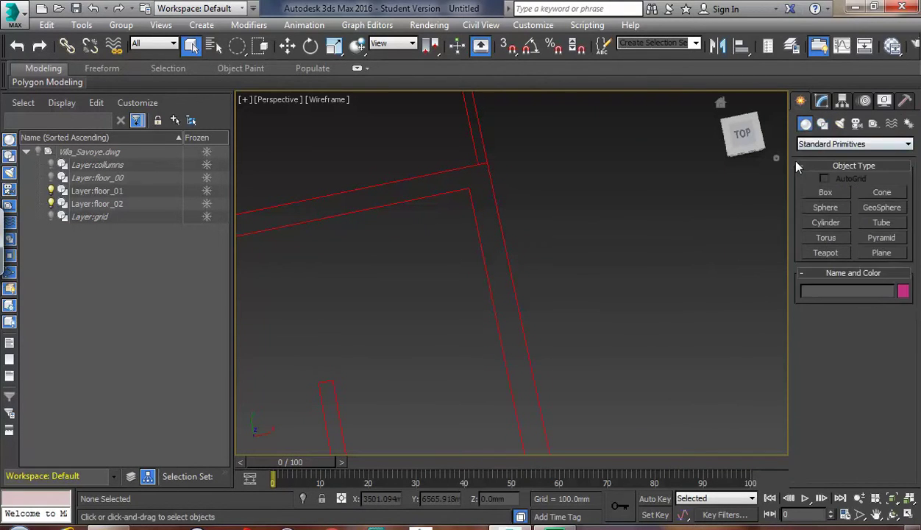
left_click(823, 124)
left_click(886, 206)
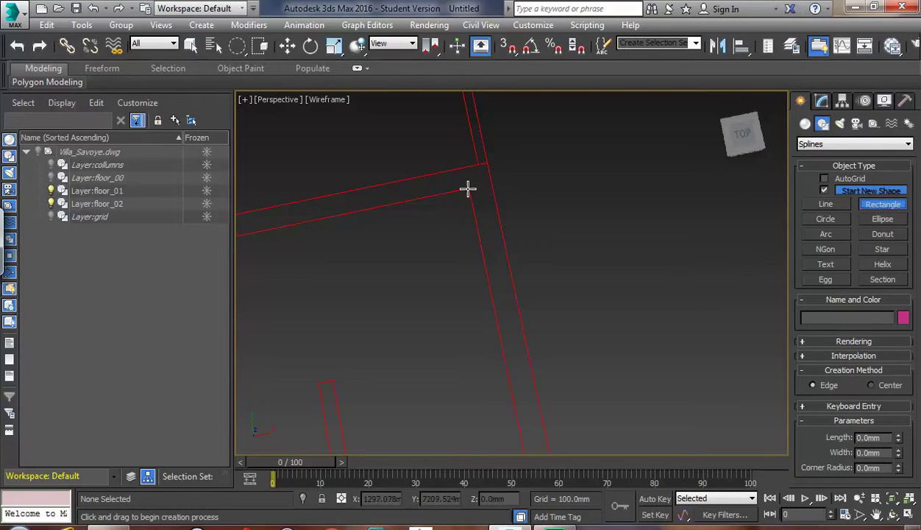
left_click(509, 48)
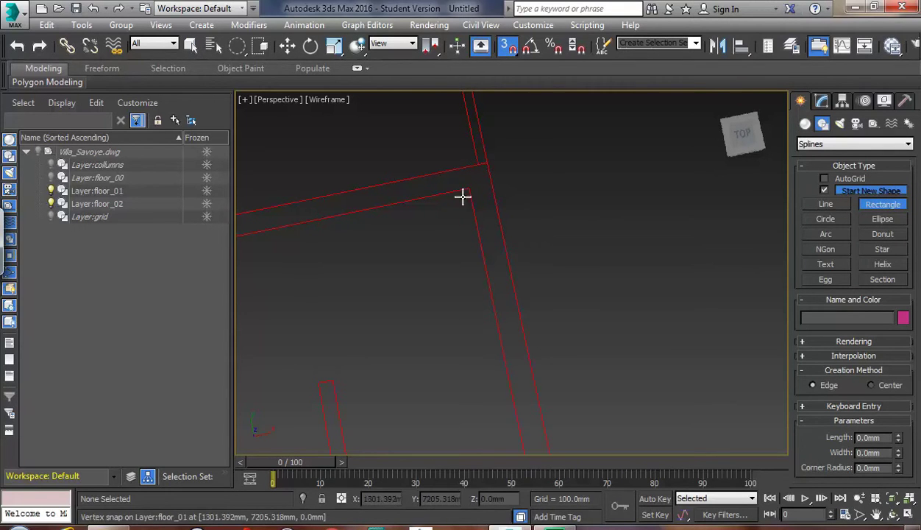
left_click_drag(468, 190, 338, 346)
scroll(411, 306, "down", 3)
scroll(374, 398, "down", 5)
scroll(383, 438, "up", 6)
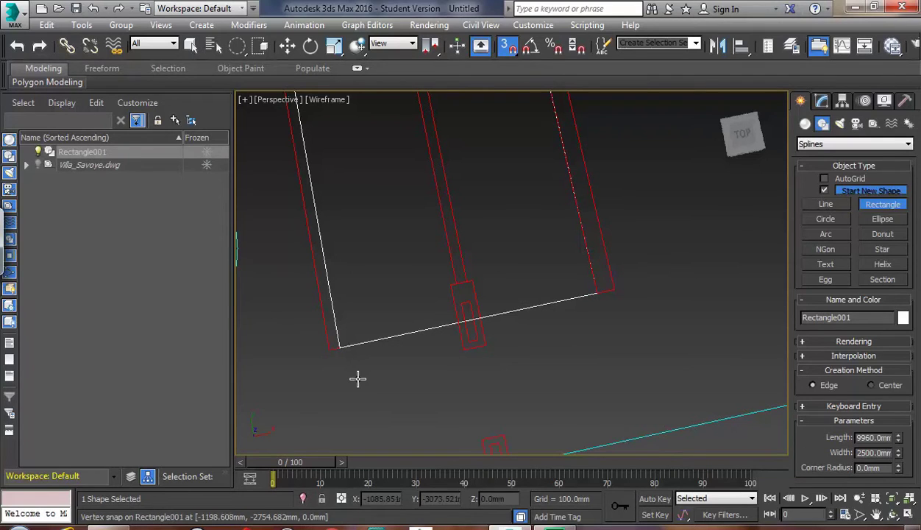
Step: Finish rectangle creation and orbit to inspect Rectangle001 over the plan
right_click(704, 275)
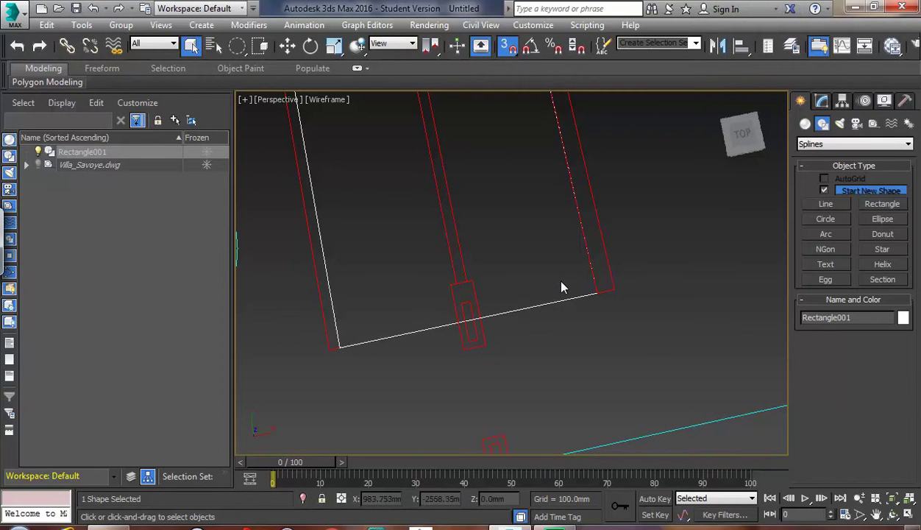
middle_click_drag(545, 256, 546, 329, "alt")
scroll(551, 324, "down", 5)
scroll(553, 322, "up", 4)
scroll(555, 322, "down", 3)
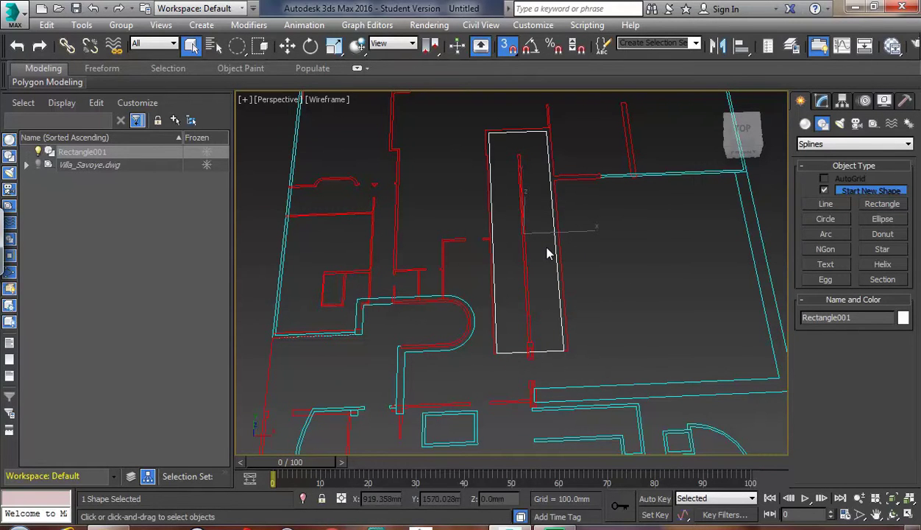
Step: Add an Edit Poly modifier to Rectangle001
left_click(821, 101)
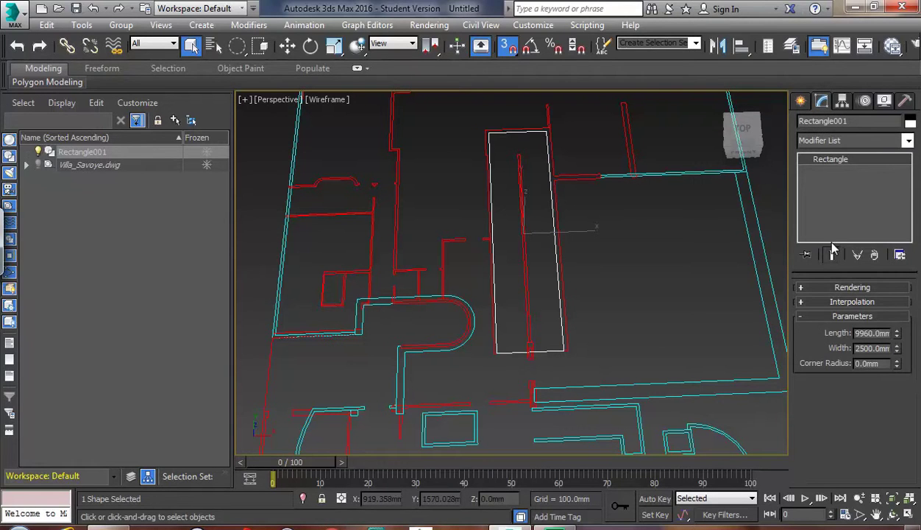
left_click(892, 141)
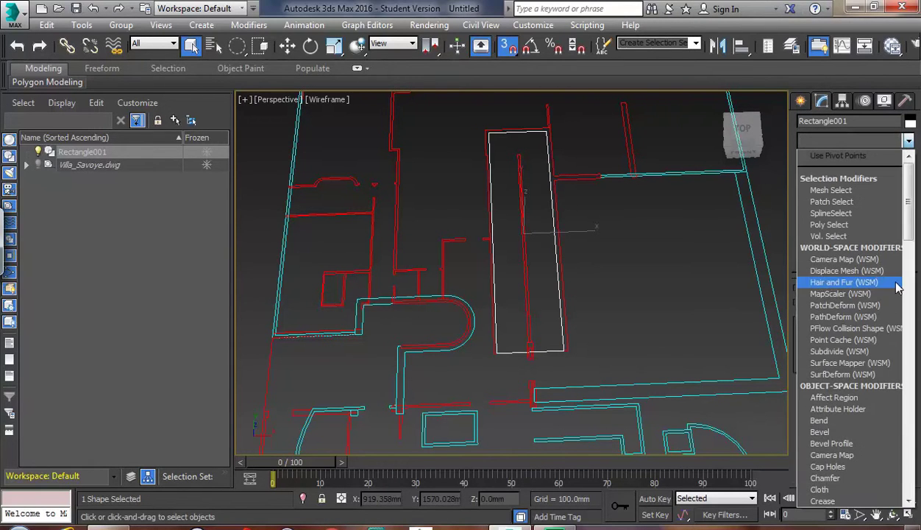
scroll(887, 424, "down", 10)
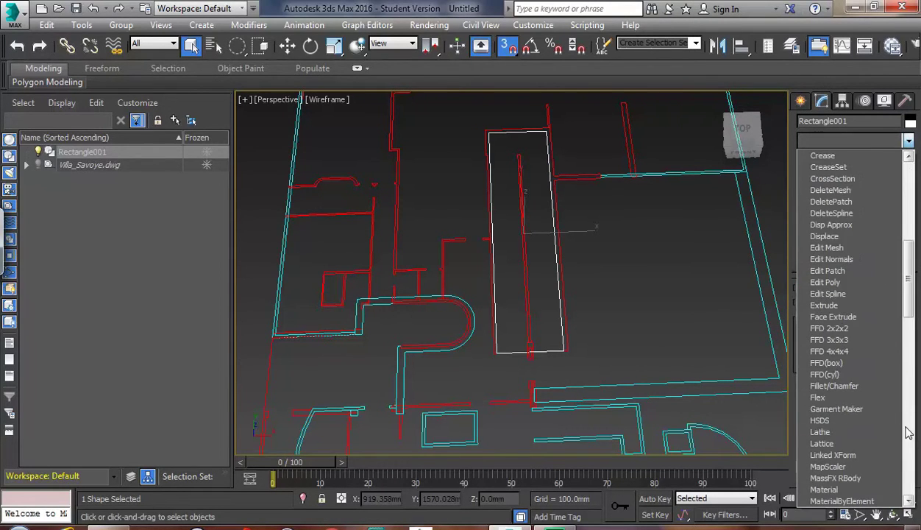
left_click(832, 282)
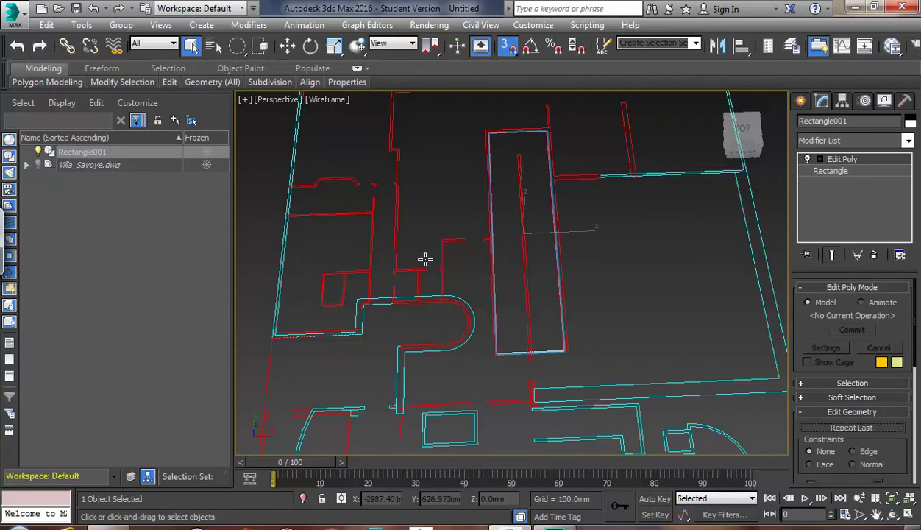
Step: Show the viewport as Shaded + Edged Faces and widen the command panel to two columns
left_click(327, 98)
left_click(375, 131)
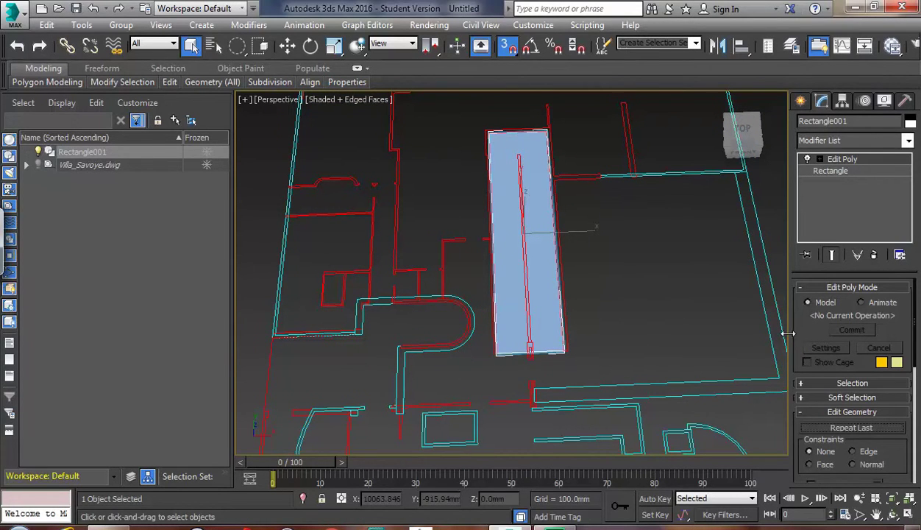
left_click_drag(766, 337, 634, 339)
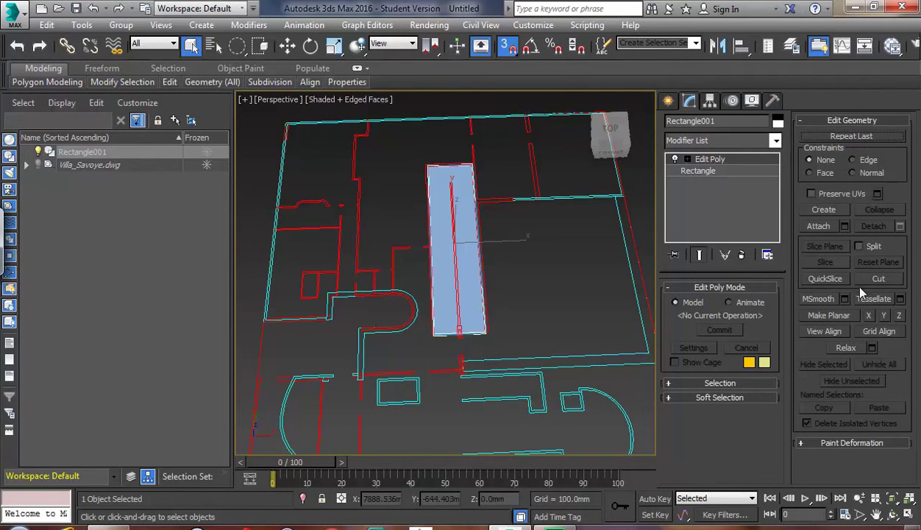
Step: Hide the floor_01 and floor_02 layers of Villa_Savoye.dwg
left_click(26, 165)
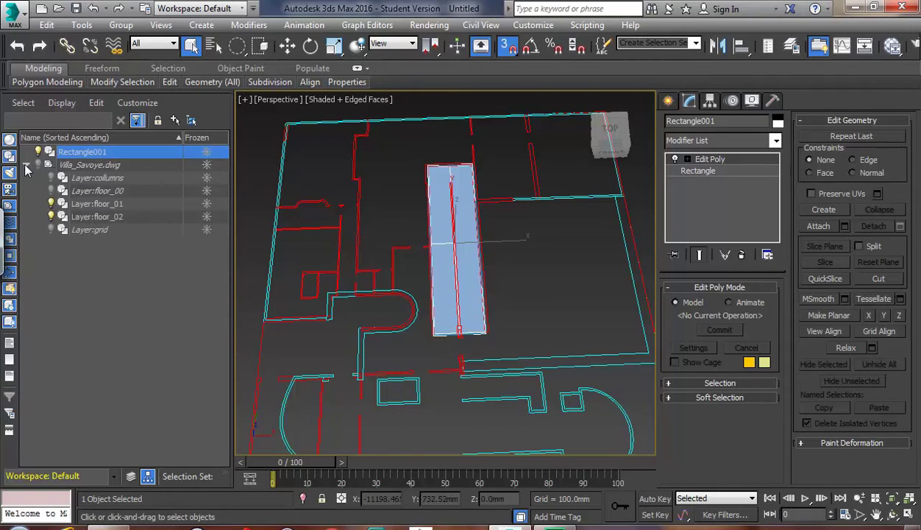
left_click(51, 204)
left_click(51, 216)
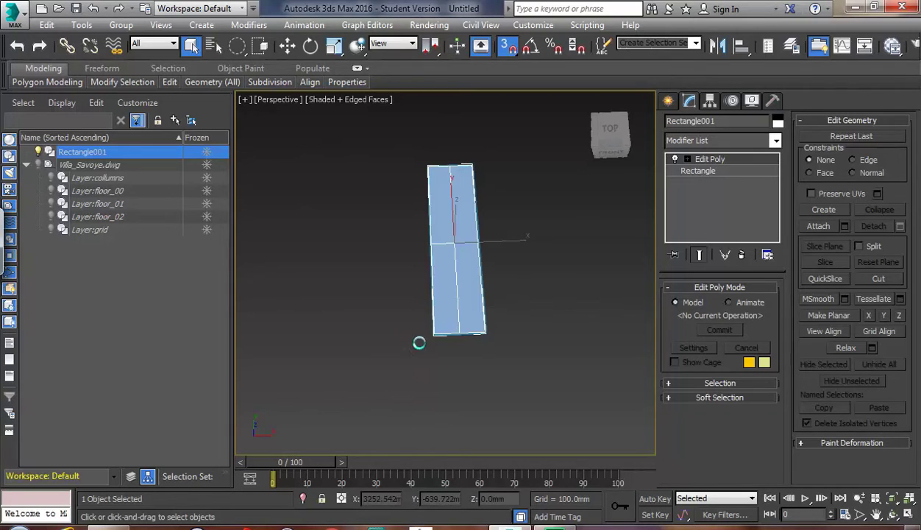
Step: Reselect Rectangle001 and switch its Edit Poly to the Edge sub-object level
left_click(414, 327)
scroll(462, 312, "up", 2)
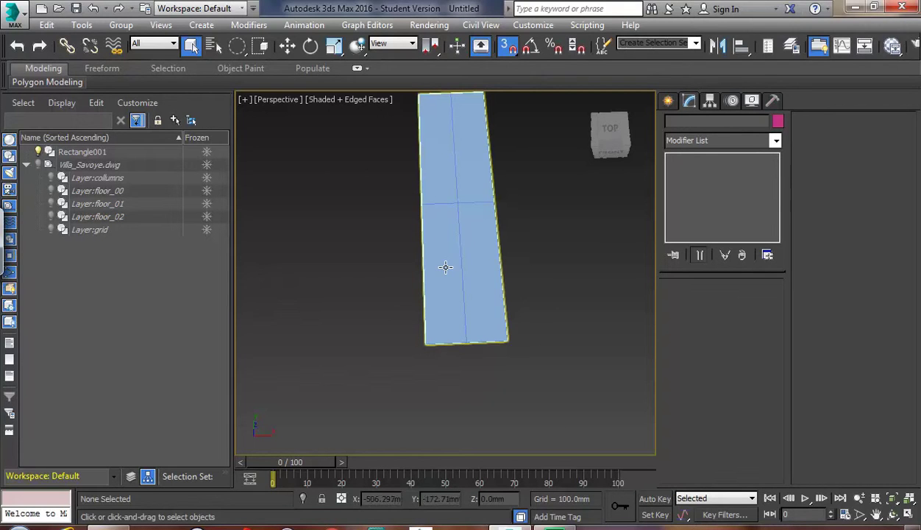
left_click(482, 273)
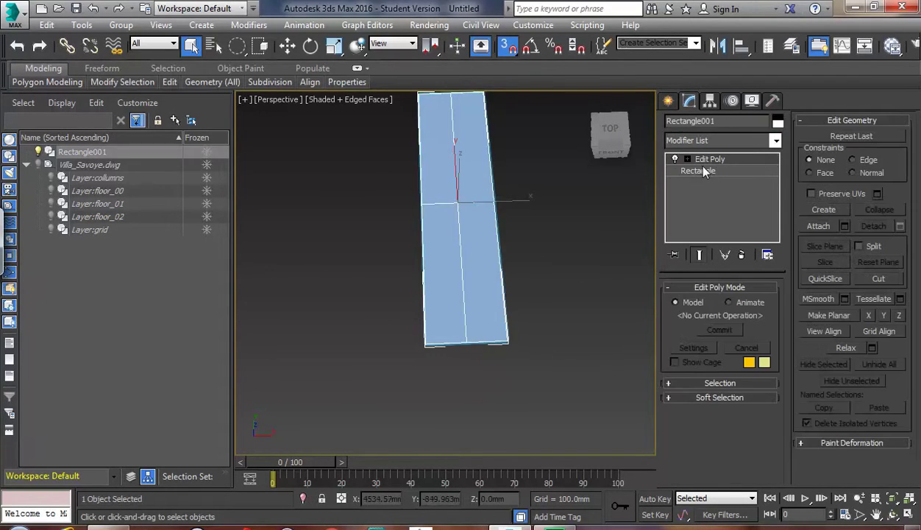
left_click(687, 160)
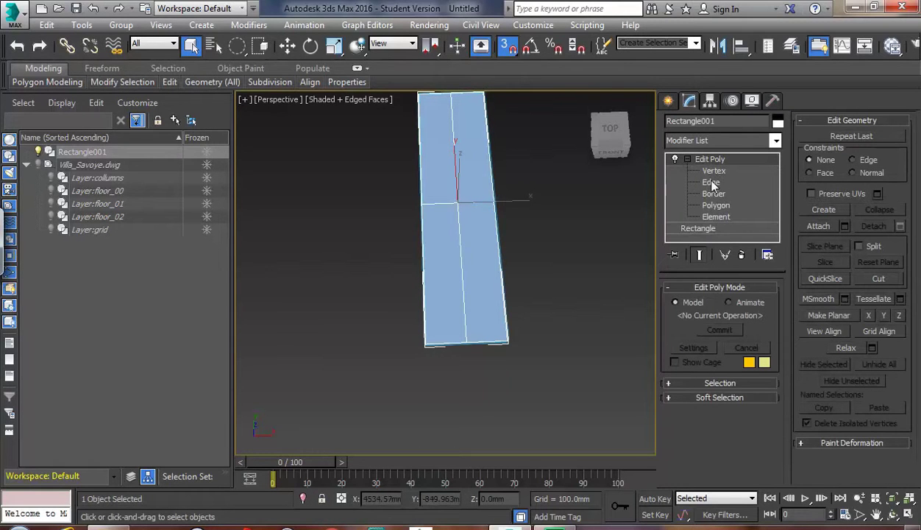
left_click(711, 183)
Step: Select the slab's lengthwise middle edge and orbit to view it from above
left_click(439, 202)
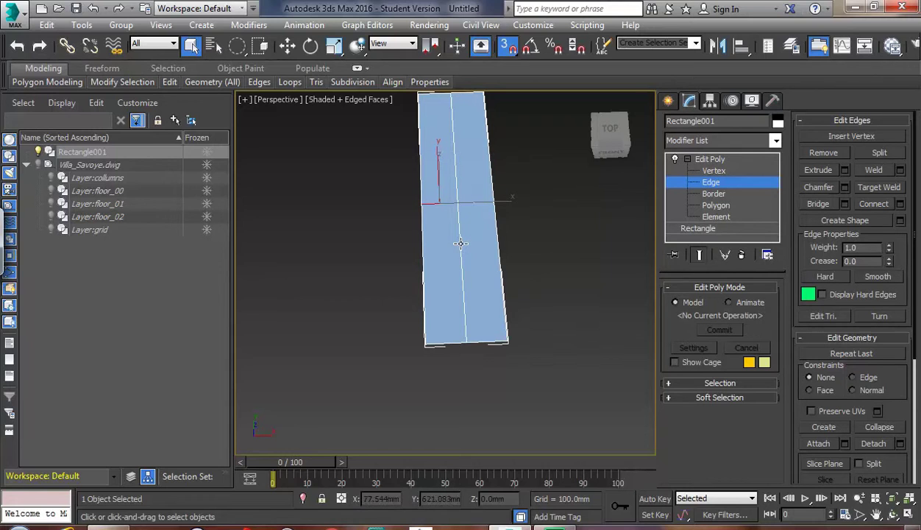
left_click(476, 201, "ctrl")
left_click(610, 136)
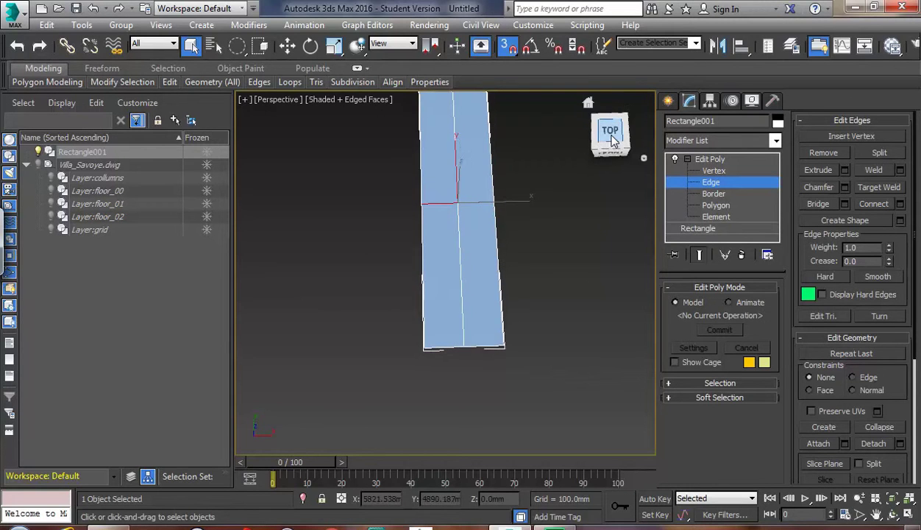
middle_click_drag(474, 239, 462, 371, "alt")
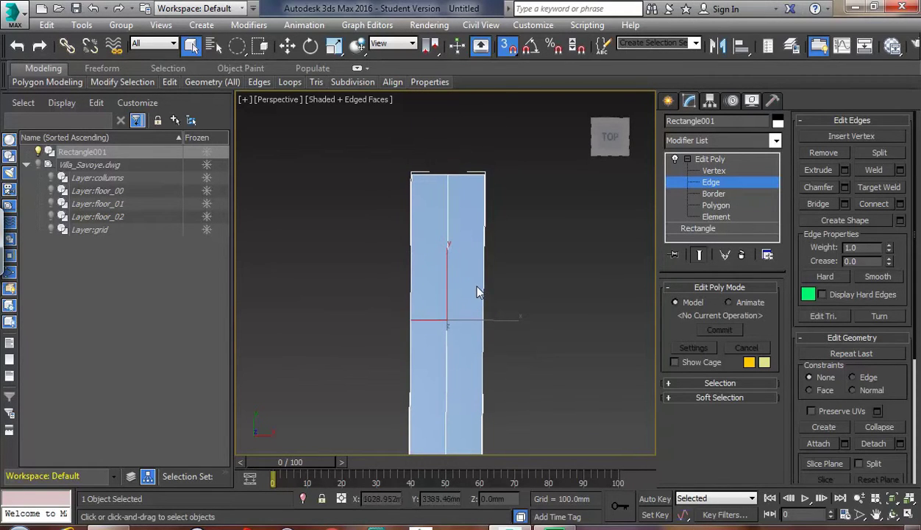
Step: Show the floor_01 plan lines with floor_00 kept hidden, and pick the crosswise edge
left_click(51, 191)
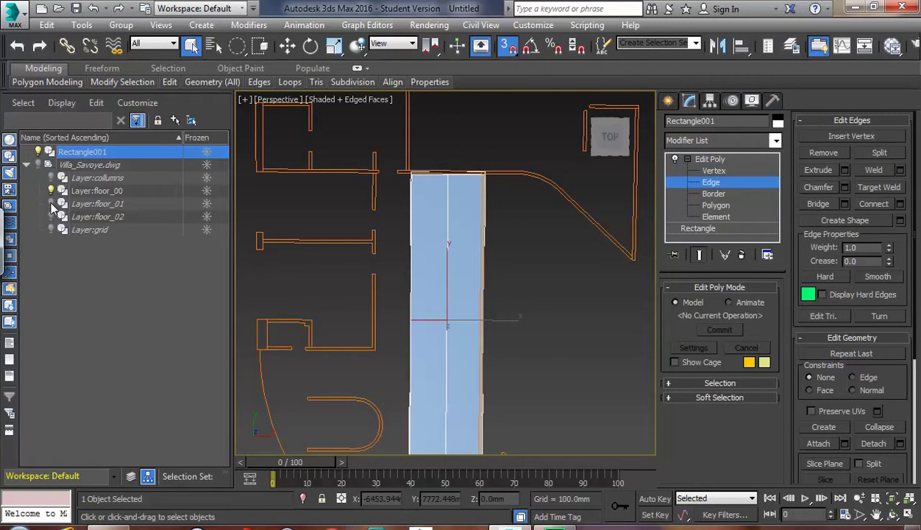
left_click(51, 204)
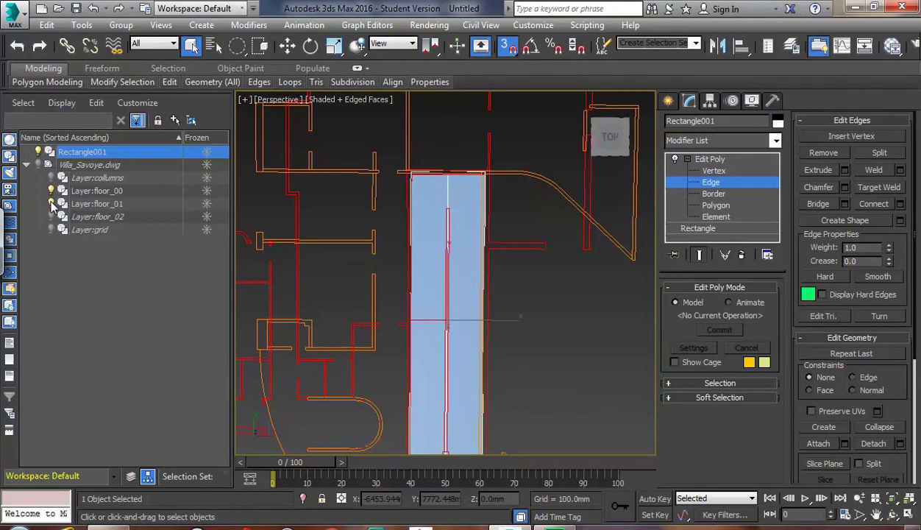
left_click(51, 191)
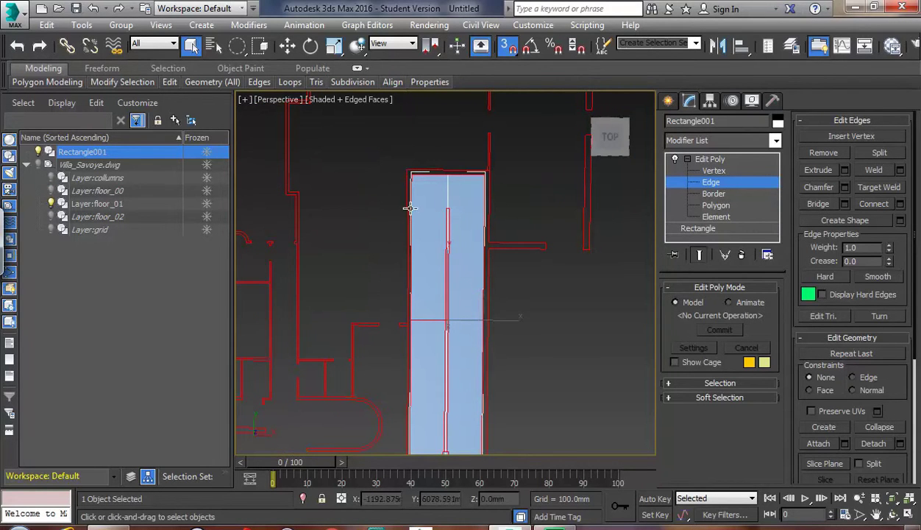
left_click(483, 210)
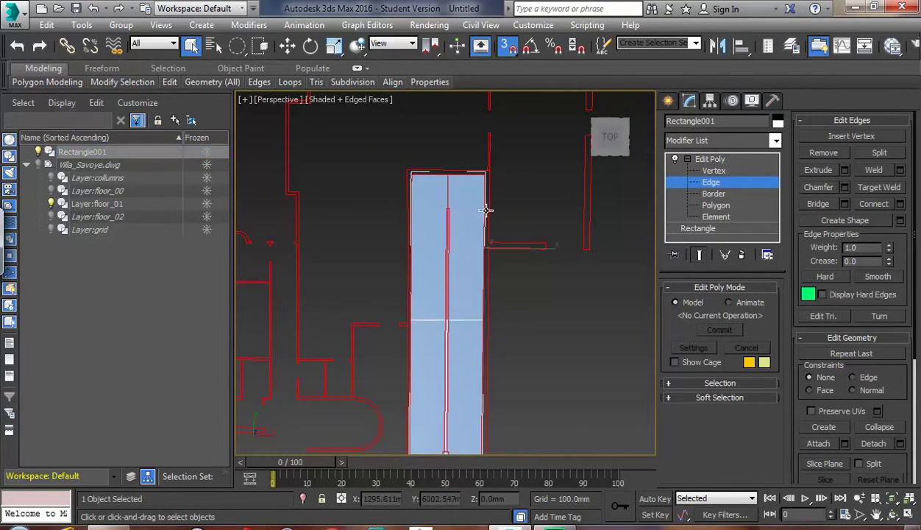
left_click(456, 343)
Step: Try moving the selected edges up onto a plan line, then undo the move
left_click(431, 332, "ctrl")
key("w")
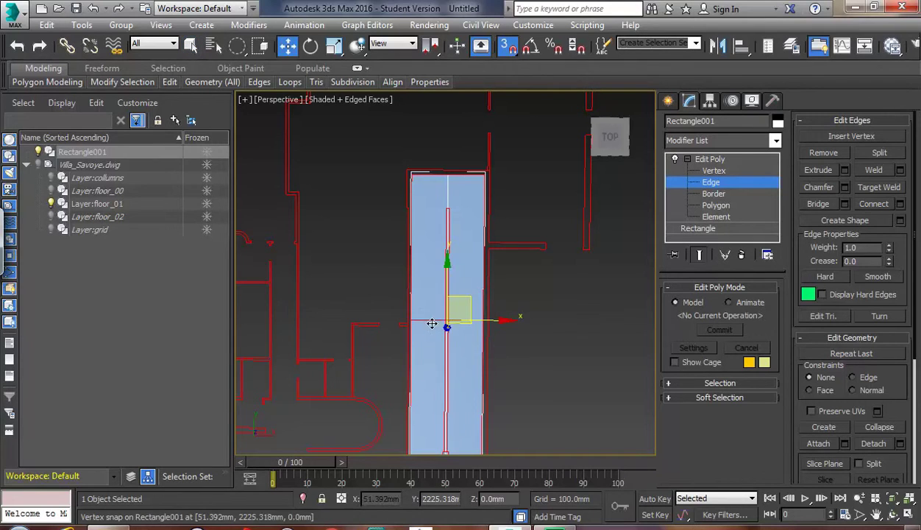
left_click_drag(448, 263, 448, 195)
key("ctrl+z")
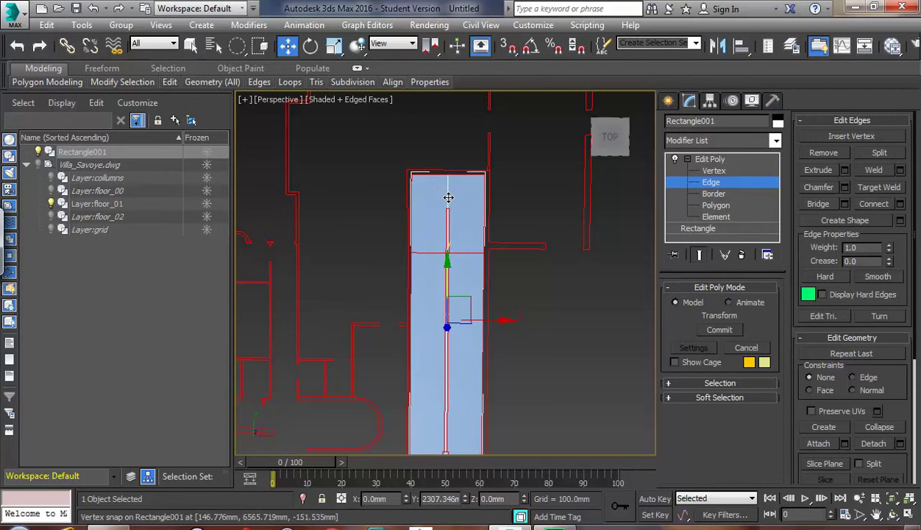
key("ctrl+z")
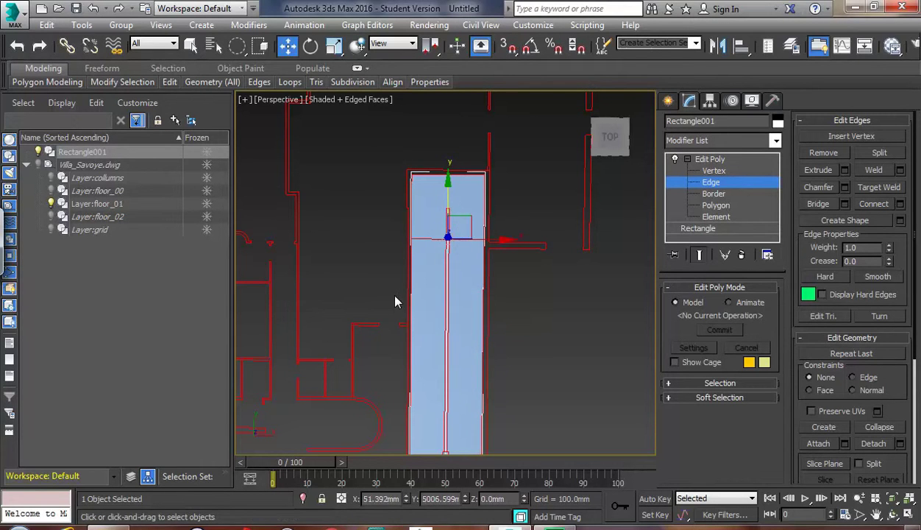
Step: Slide the crosswise edge along the slab's length onto the floor_01 landing line
middle_click_drag(411, 298, 545, 273, "alt")
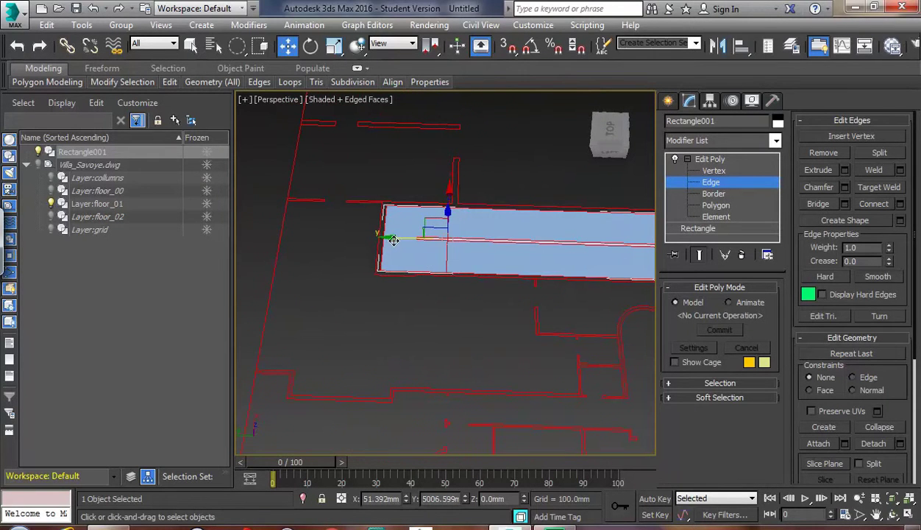
left_click_drag(393, 237, 363, 244)
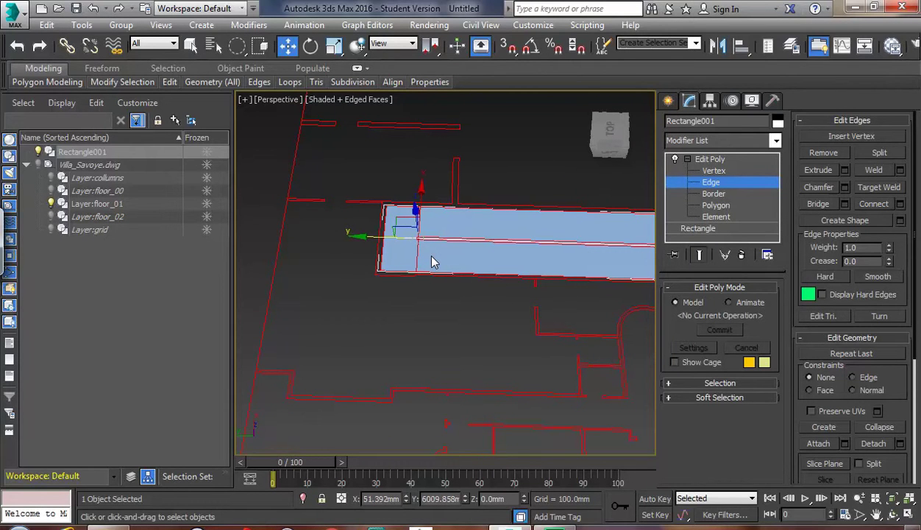
scroll(438, 258, "down", 3)
scroll(445, 256, "up", 10)
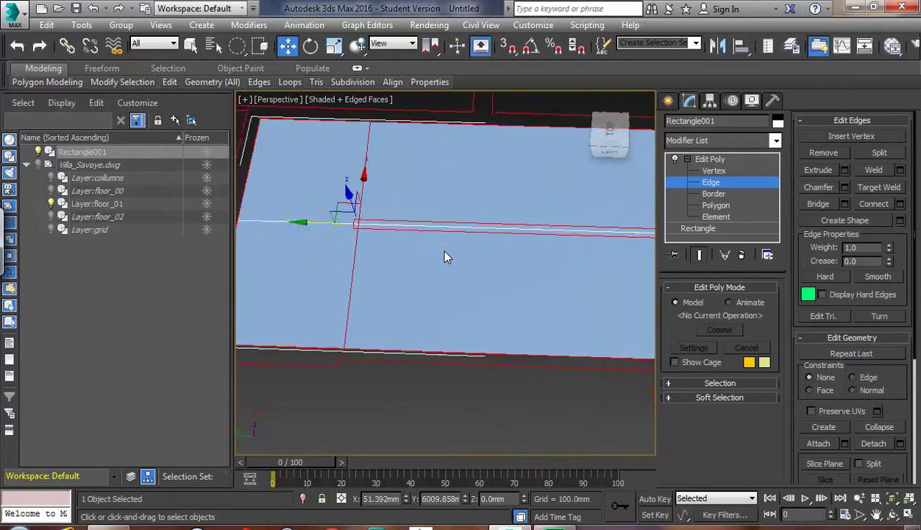
scroll(446, 256, "down", 5)
scroll(448, 255, "up", 5)
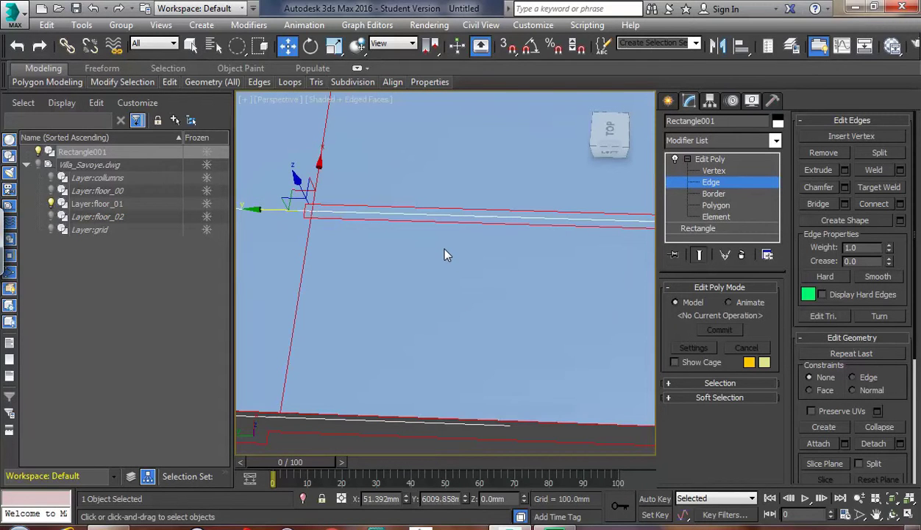
middle_click_drag(374, 273, 374, 246, "alt")
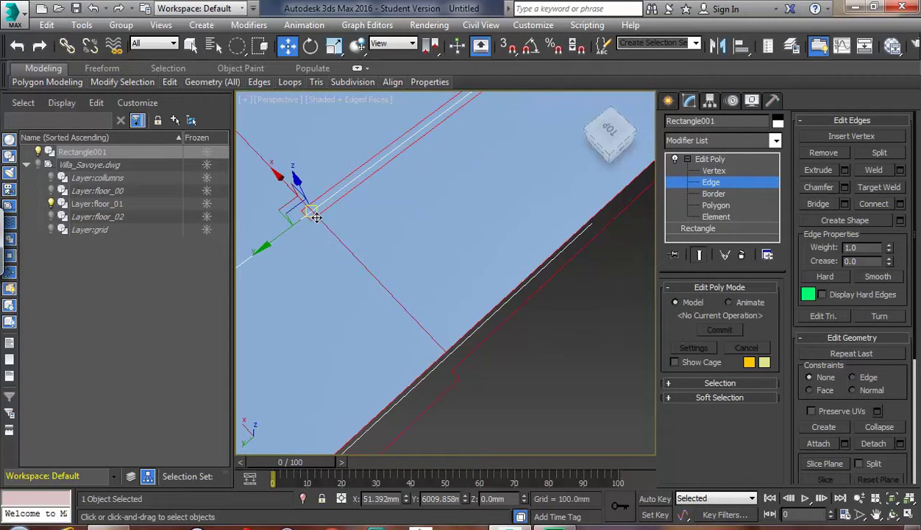
middle_click_drag(374, 232, 438, 233, "alt")
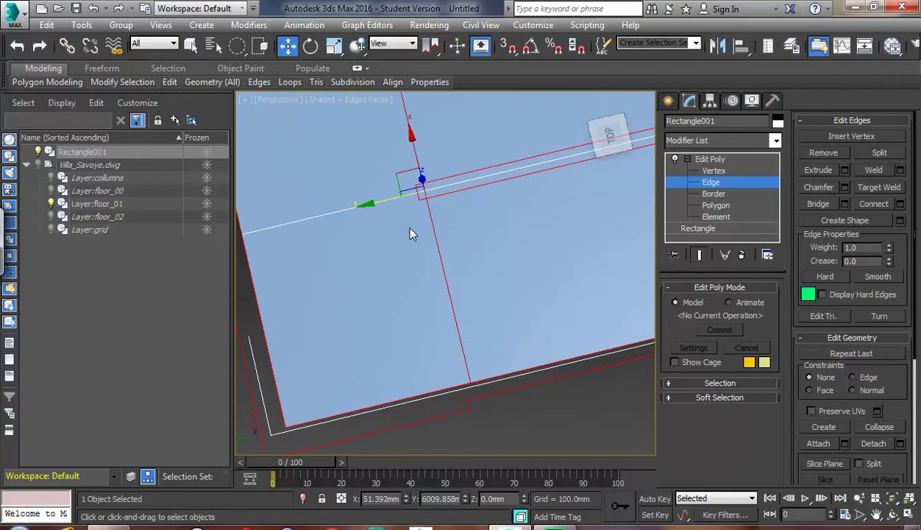
left_click_drag(365, 205, 357, 207)
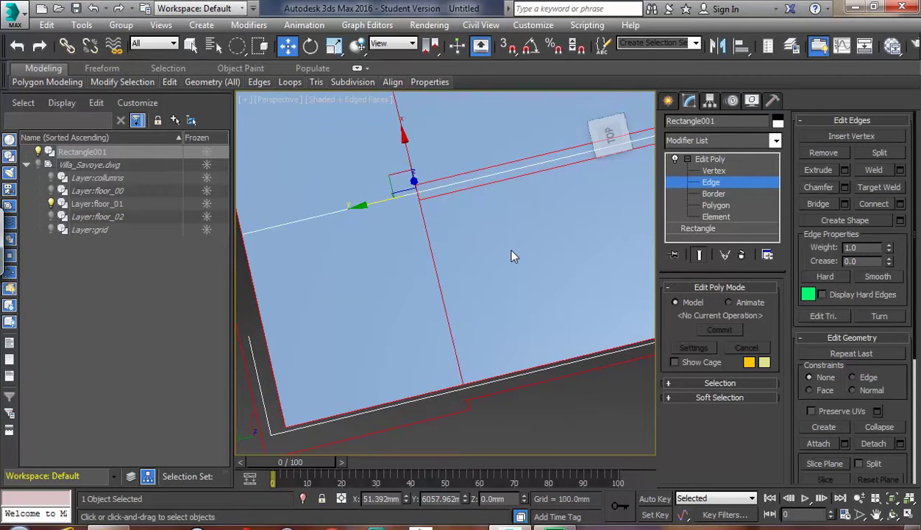
Step: Clear the edge selection and leave the Edge sub-object level
key("q")
left_click(535, 384)
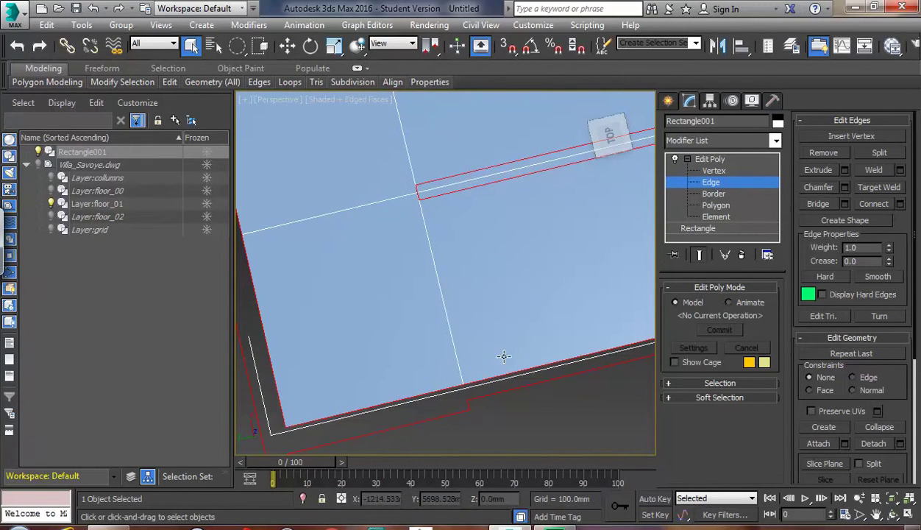
middle_click_drag(524, 283, 512, 251, "alt")
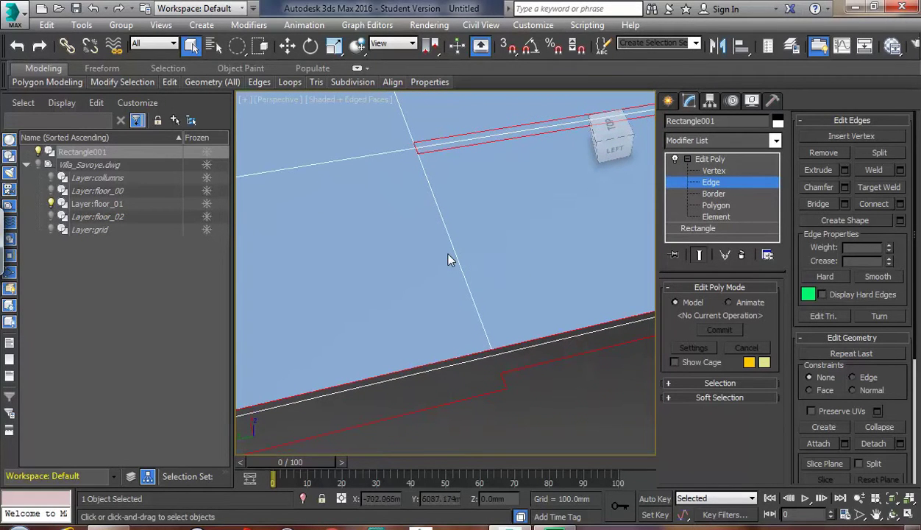
left_click(711, 182)
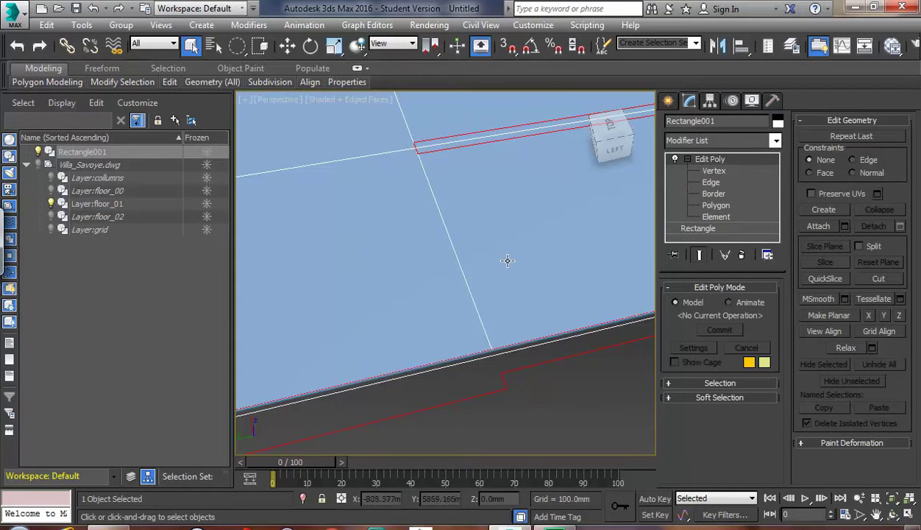
Step: Pan, zoom and orbit to frame the whole rectangle over the floor plan, ready to move it
mouse_move(500, 257)
middle_mouse_down("shift")
mouse_move(479, 269)
mouse_move(486, 266)
middle_mouse_up("shift")
scroll(486, 266, "down", 6)
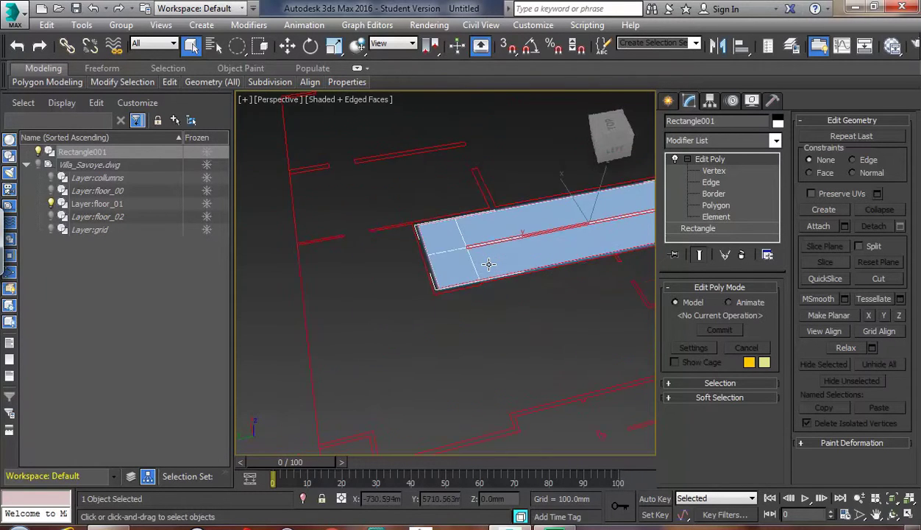
scroll(489, 264, "up", 3)
middle_click_drag(520, 264, 518, 344, "alt")
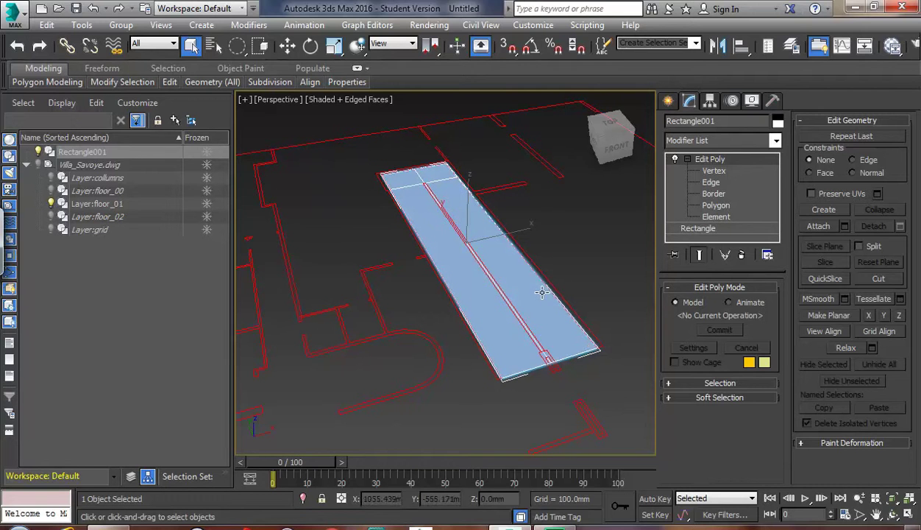
key("w")
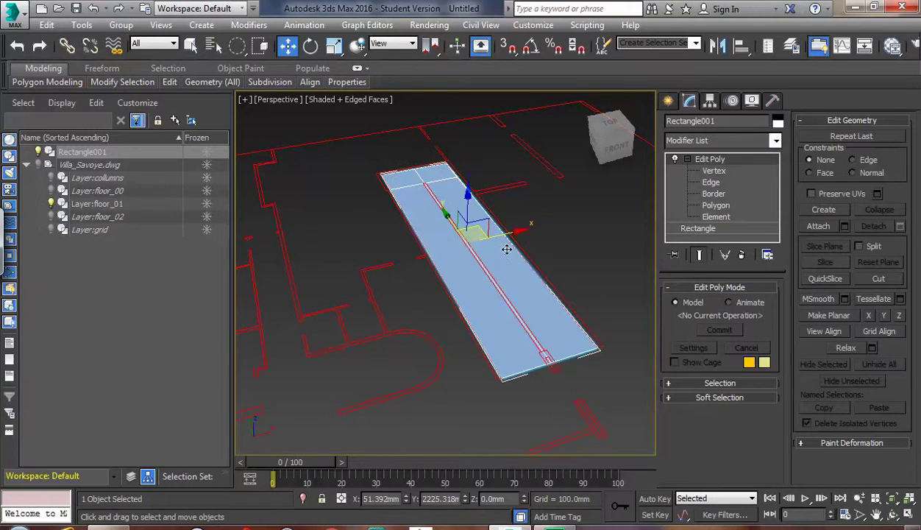
Step: Raise the slab to Z = 1300 mm using the status-bar transform type-in
left_click(491, 498)
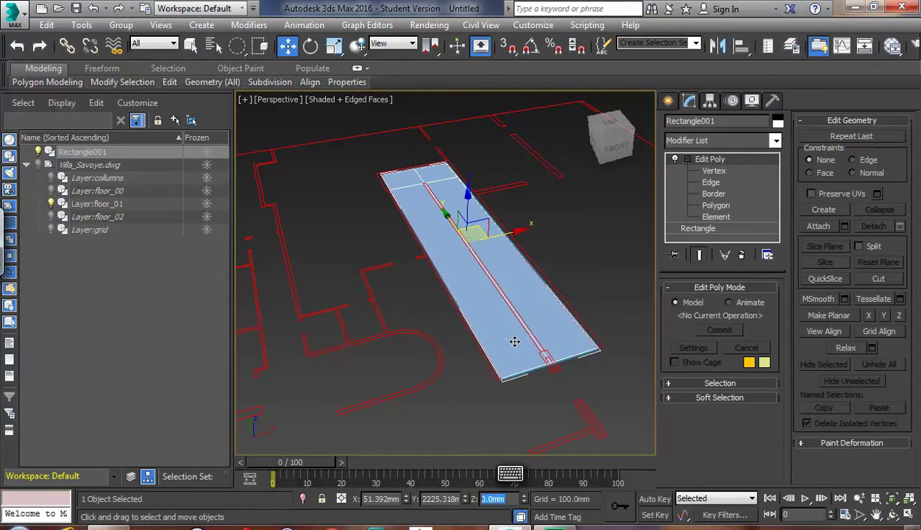
type("1300")
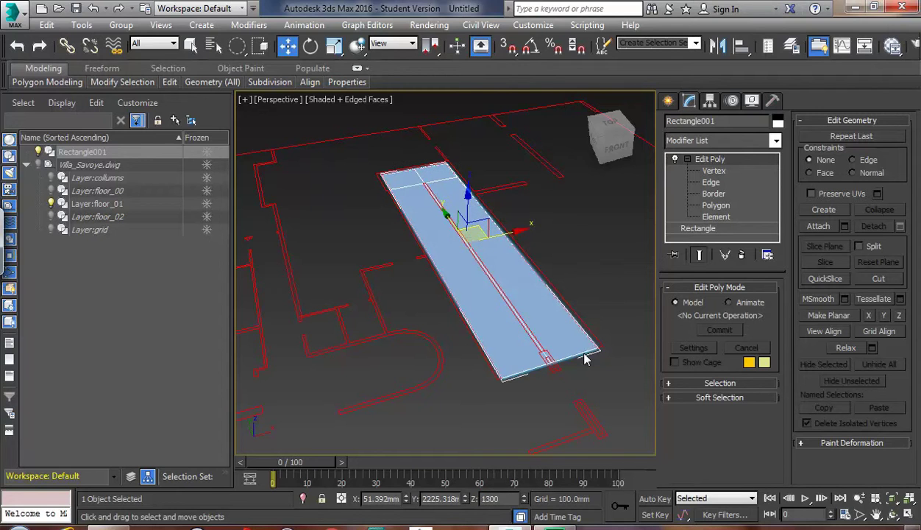
left_click_drag(504, 498, 479, 497)
left_click(509, 499)
key("Return")
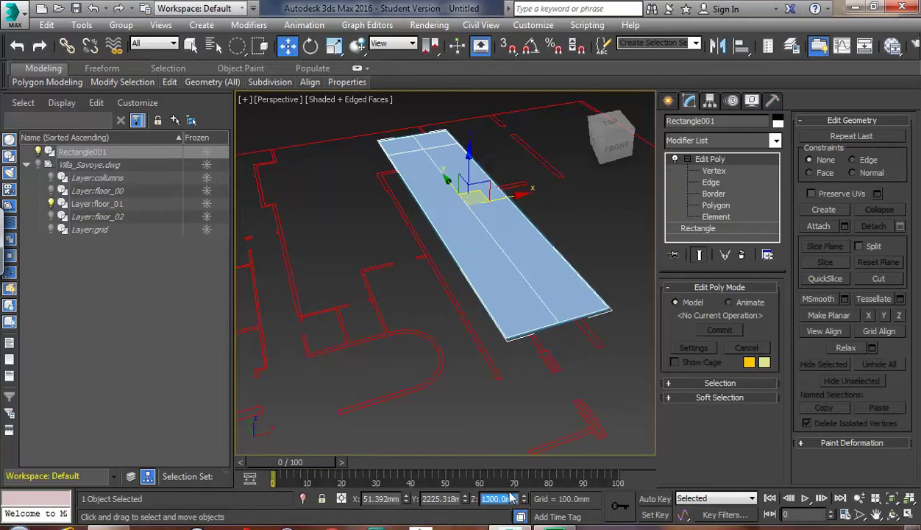
Step: Return to Select Object and orbit around the raised slab, bringing up its quad menu
type("9")
left_click(190, 45)
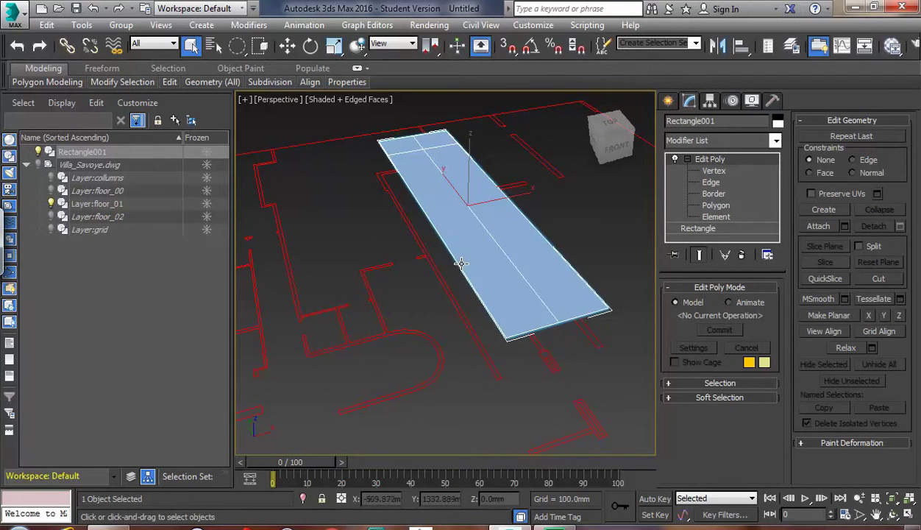
middle_click_drag(460, 264, 526, 272, "alt")
right_click(537, 265)
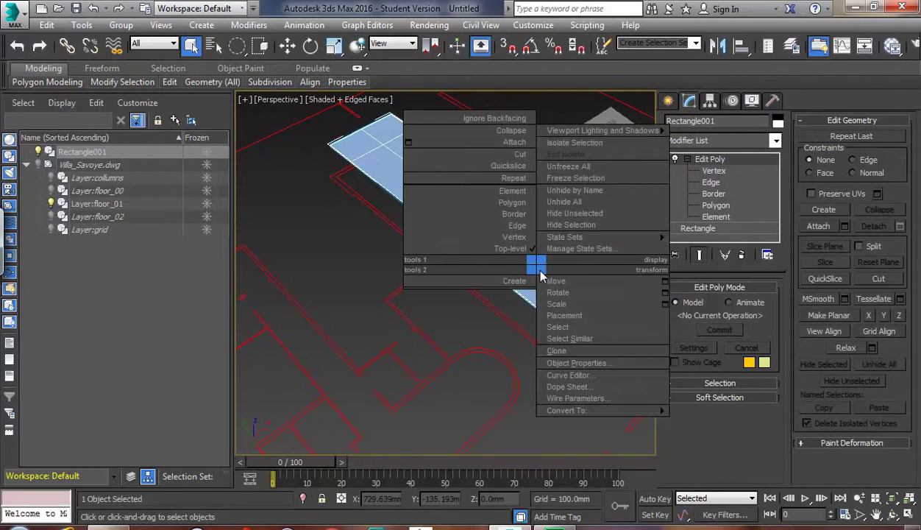
Step: Isolate Rectangle001 so only the slab shows, then switch to its Edge sub-object level
left_click(572, 141)
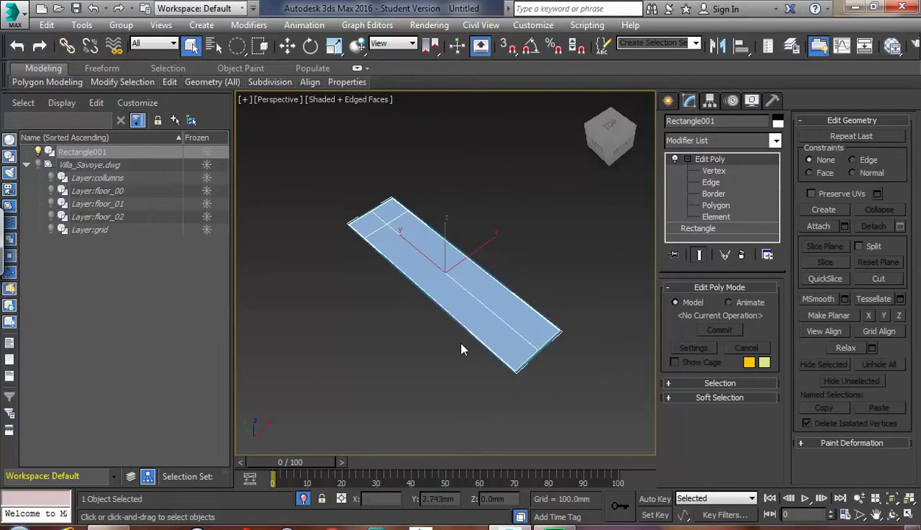
scroll(463, 345, "down", 2)
scroll(471, 342, "up", 5)
scroll(471, 340, "down", 3)
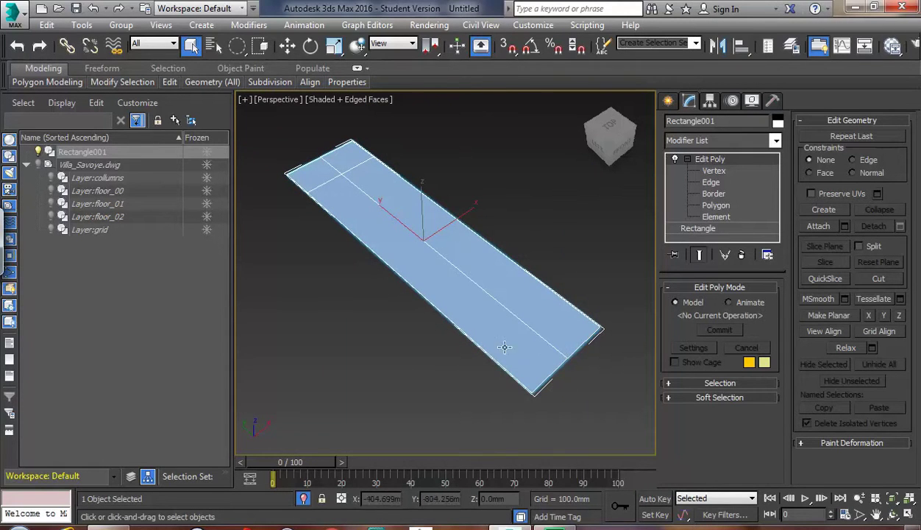
left_click(712, 184)
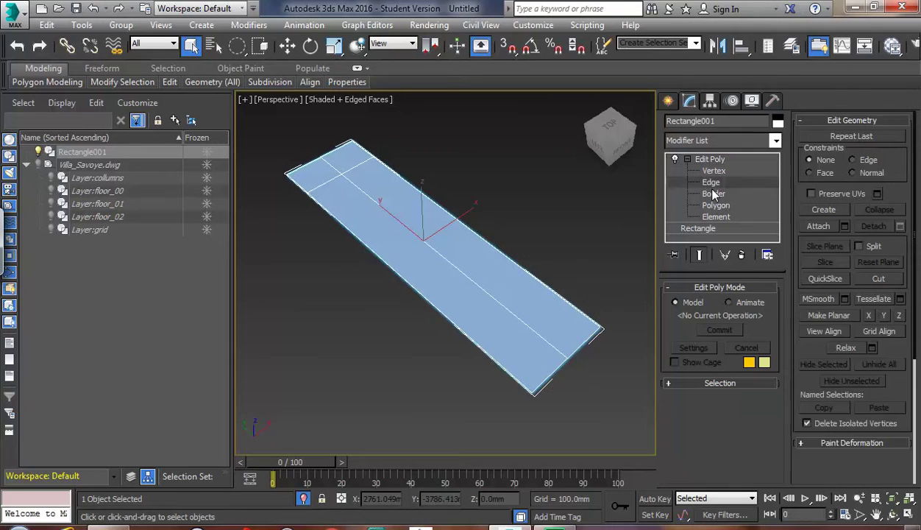
Step: Split the plane along its long centre edge
left_click(519, 321)
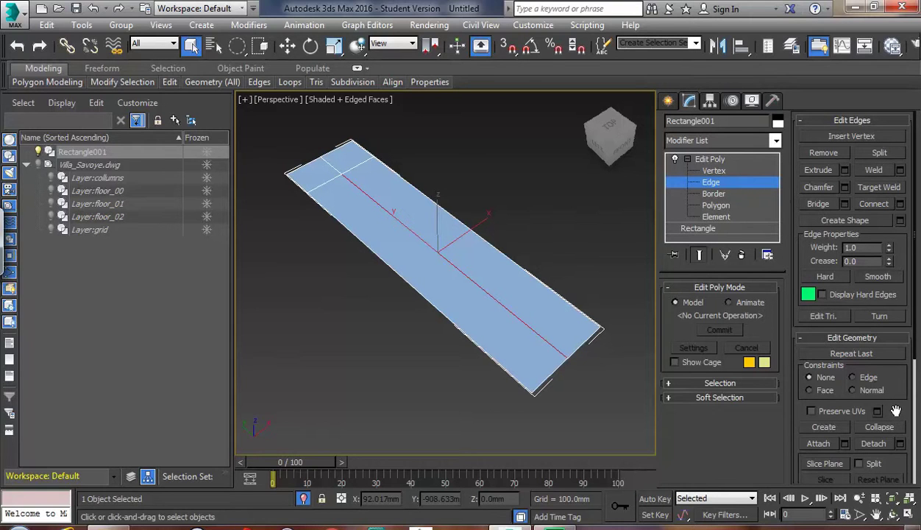
left_click_drag(896, 411, 887, 395)
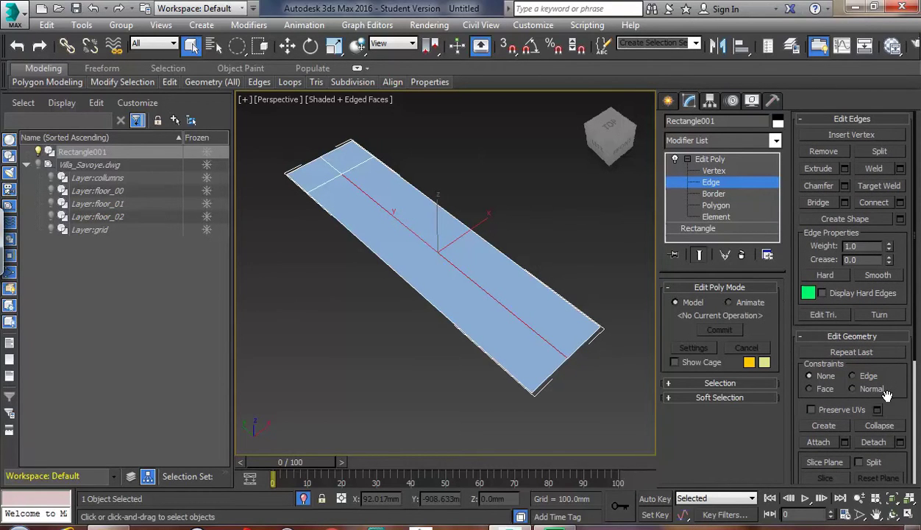
left_click(880, 151)
Step: Raise the lower-right end edge toward 1300mm and lower the other end edge below the plane
left_click(534, 383)
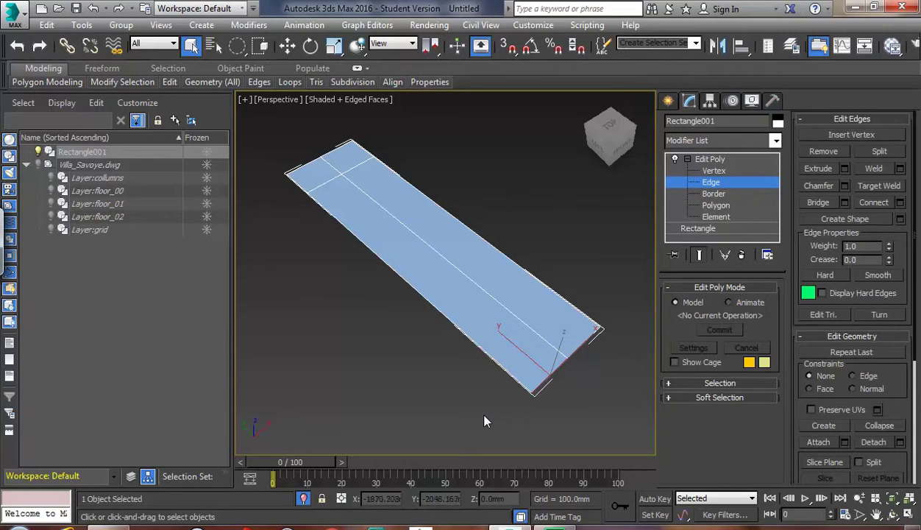
key("w")
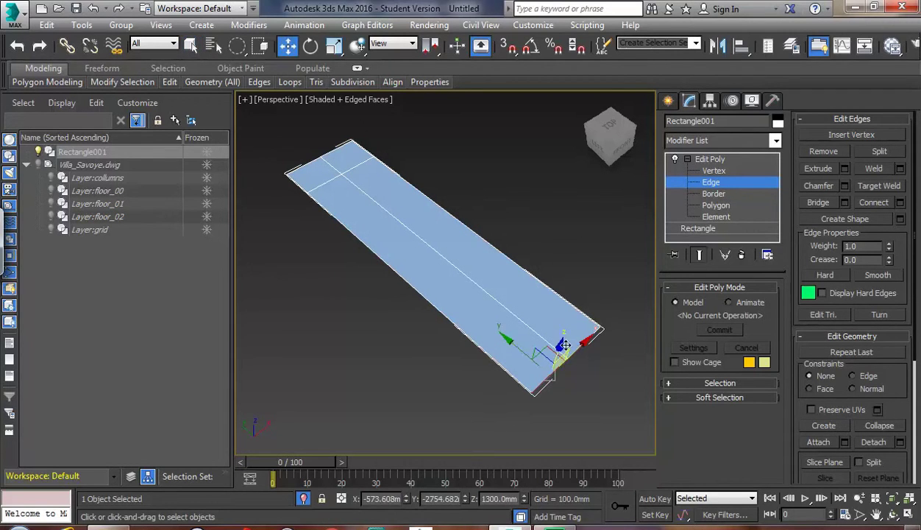
left_click_drag(564, 336, 585, 246)
left_click(579, 348)
left_click_drag(584, 306, 581, 364)
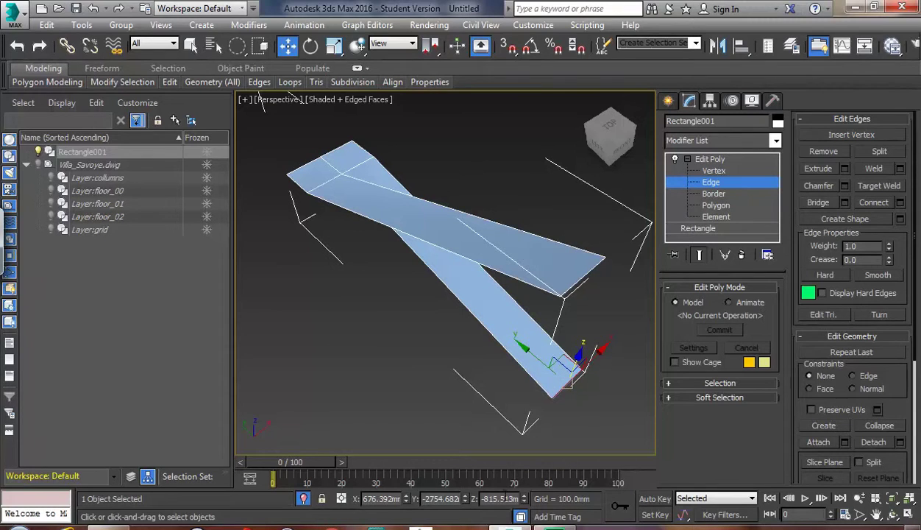
Step: Cancel the lowering move and set the upper strip's end edge to Z 2600 mm
right_click(524, 500)
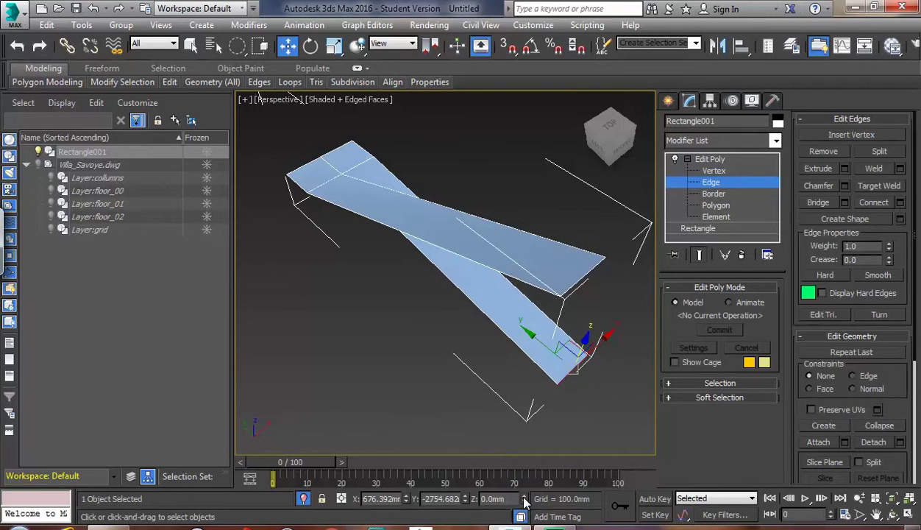
left_click(590, 271)
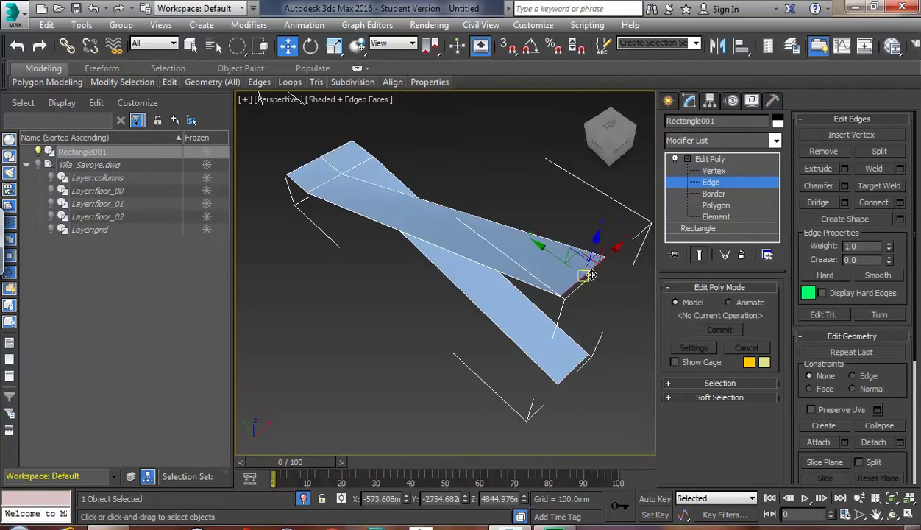
mouse_move(591, 262)
left_mouse_down()
mouse_move(594, 291)
mouse_move(590, 274)
left_mouse_up()
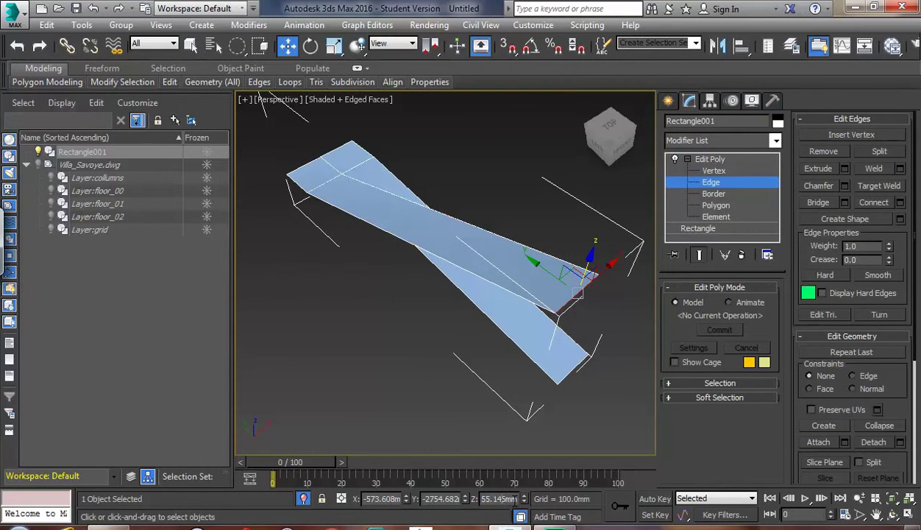
key("Return")
type("2600.0mm")
key("Return")
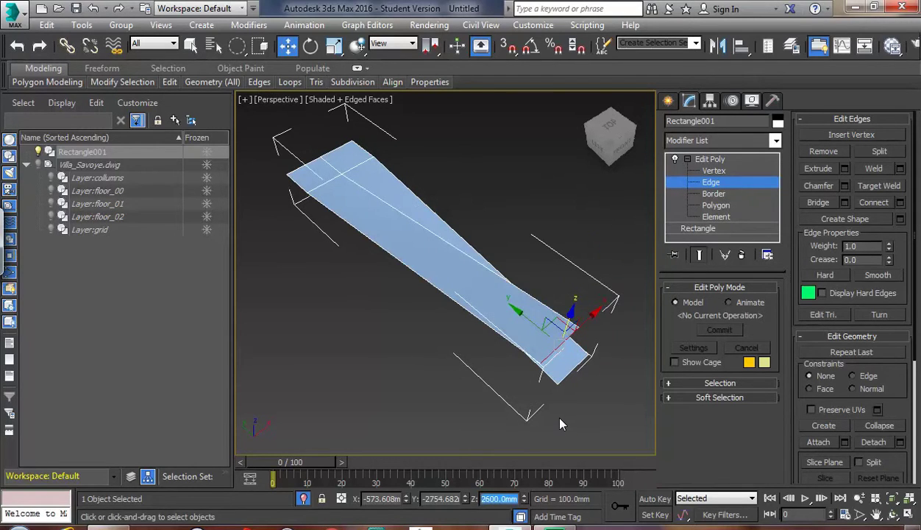
Step: Return to Select Object, deselect the edge and orbit to view the ramp from the front
type("q")
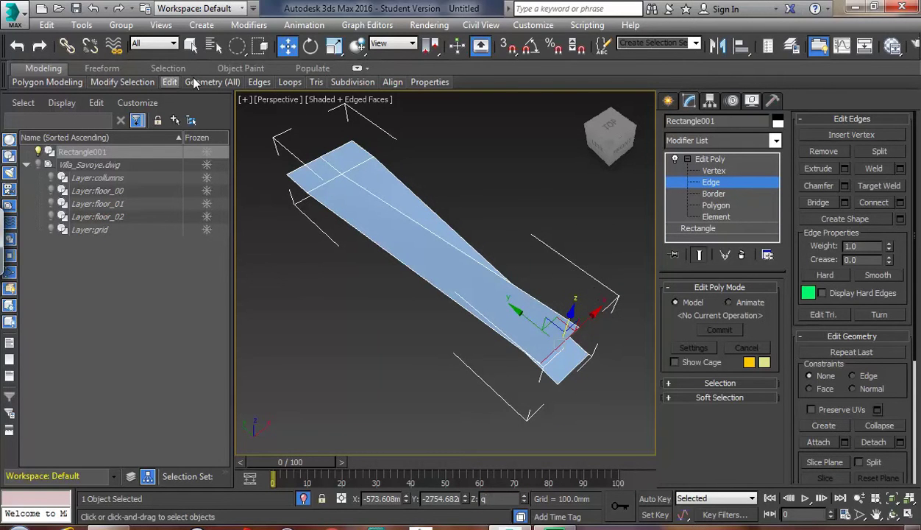
left_click(190, 46)
left_click(598, 387)
middle_click_drag(552, 320, 494, 325, "alt")
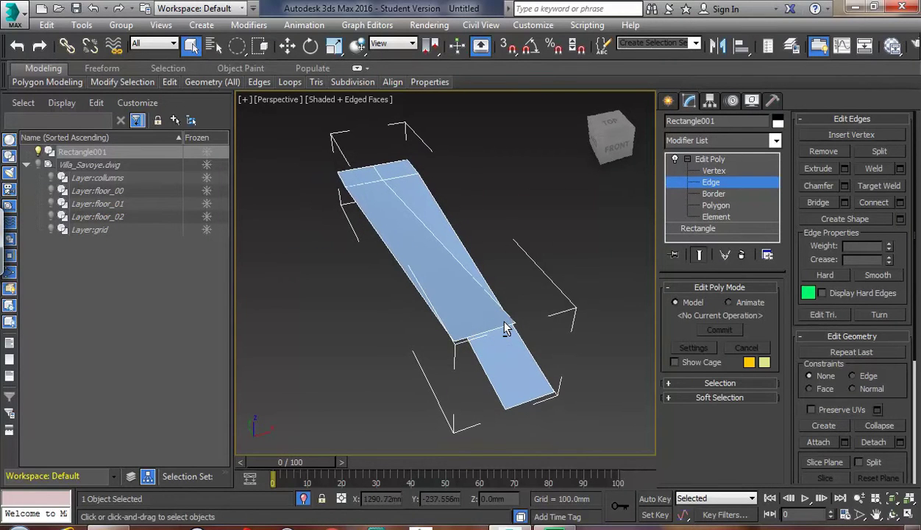
Step: Leave Edge sub-object level and collapse the Edit Poly entry in the modifier stack
right_click(438, 382)
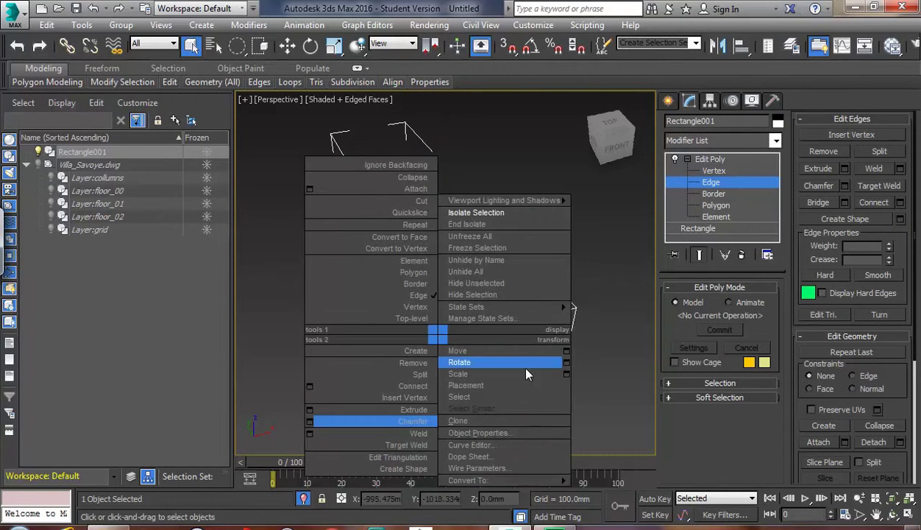
left_click(603, 380)
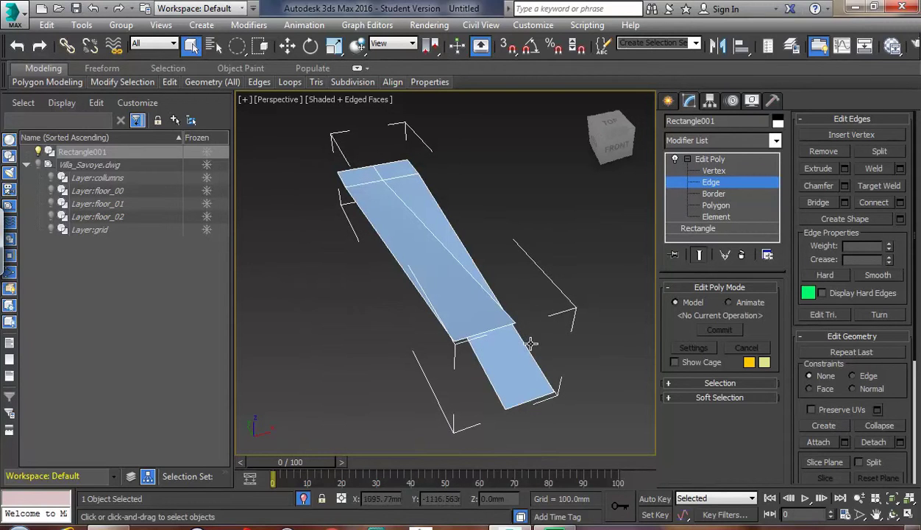
left_click(718, 184)
left_click(687, 159)
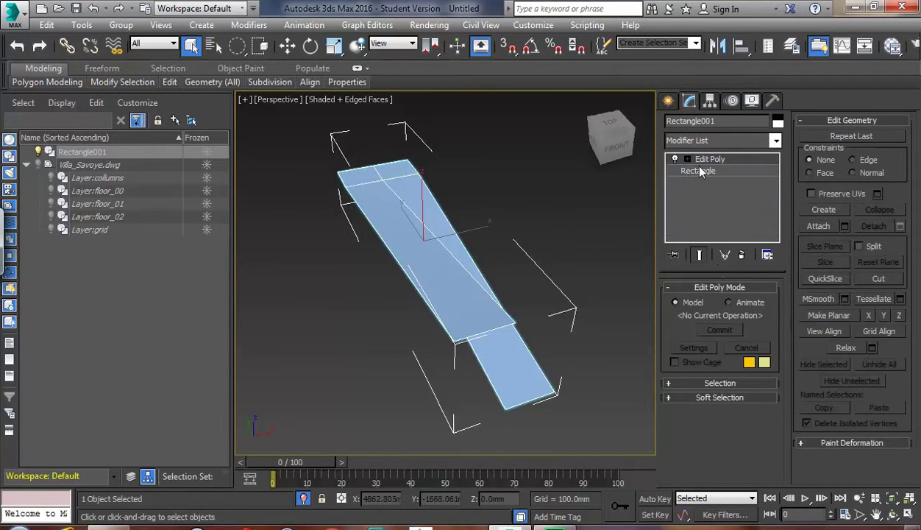
Step: Add a Shell modifier with Bevel Edges enabled and an 80mm Outer Amount
left_click(759, 140)
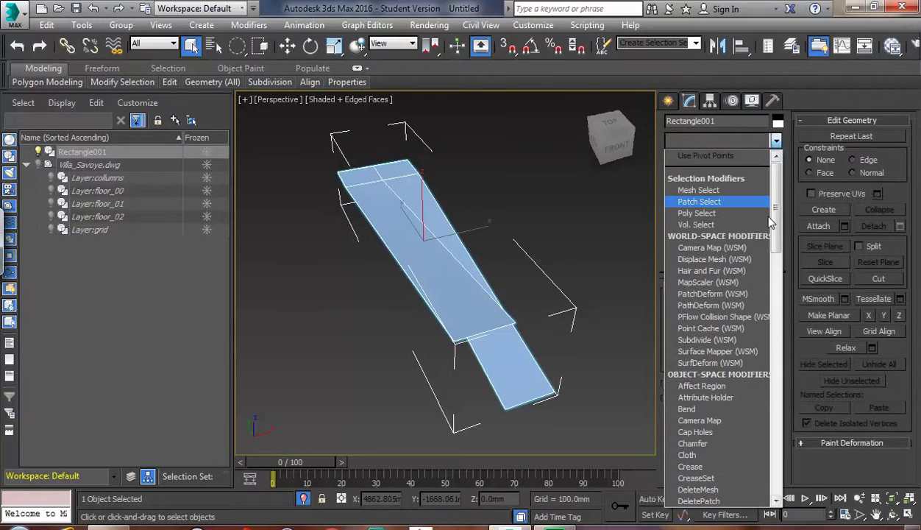
scroll(760, 353, "down", 20)
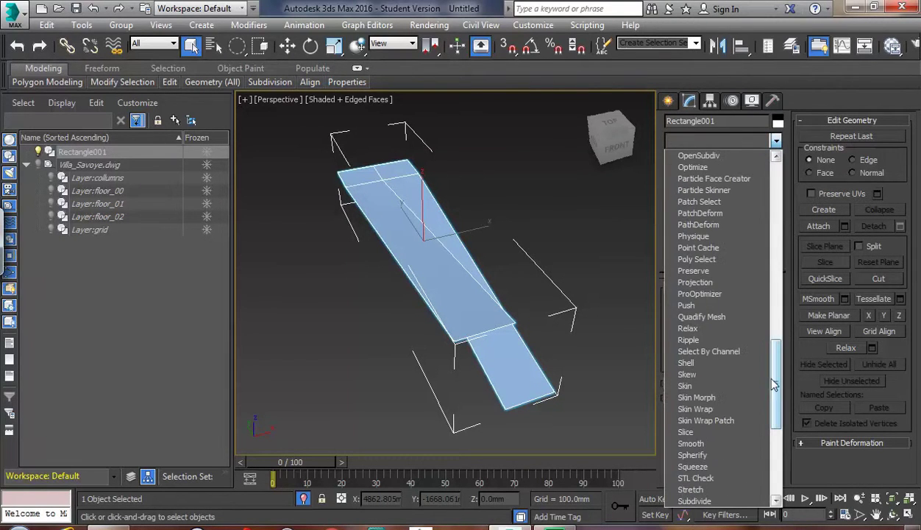
left_click(678, 360)
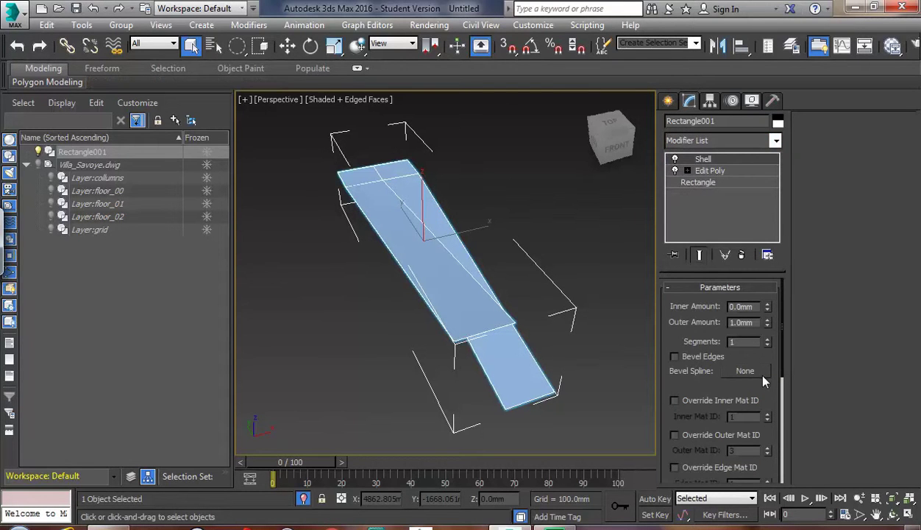
left_click(675, 356)
double_click(756, 322)
type("80")
key("Return")
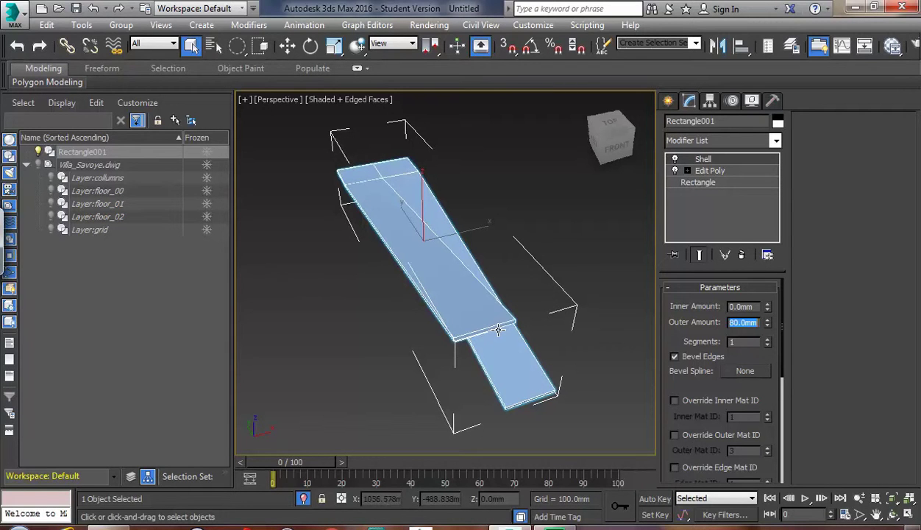
Step: Orbit and zoom the perspective view to look over the thickened ramp
middle_click_drag(498, 330, 467, 342, "alt")
middle_click_drag(488, 300, 499, 313, "alt")
scroll(518, 298, "down", 5)
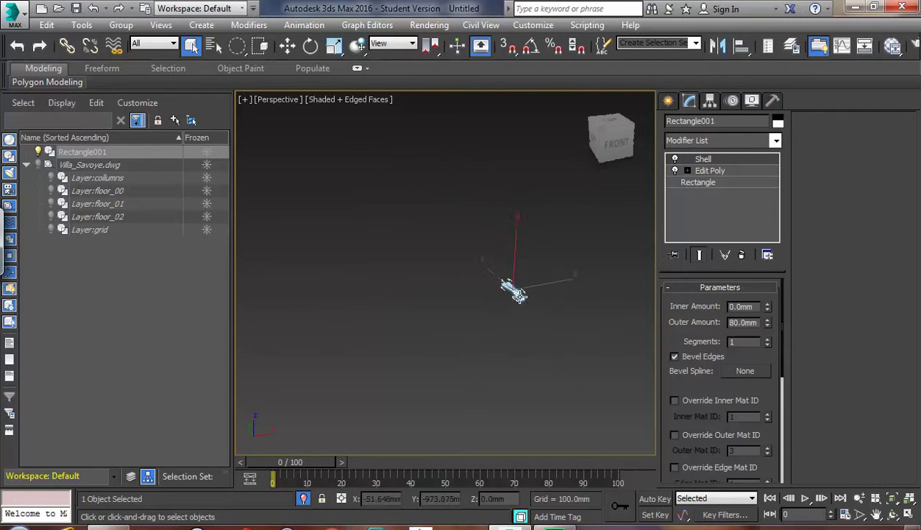
scroll(520, 296, "up", 7)
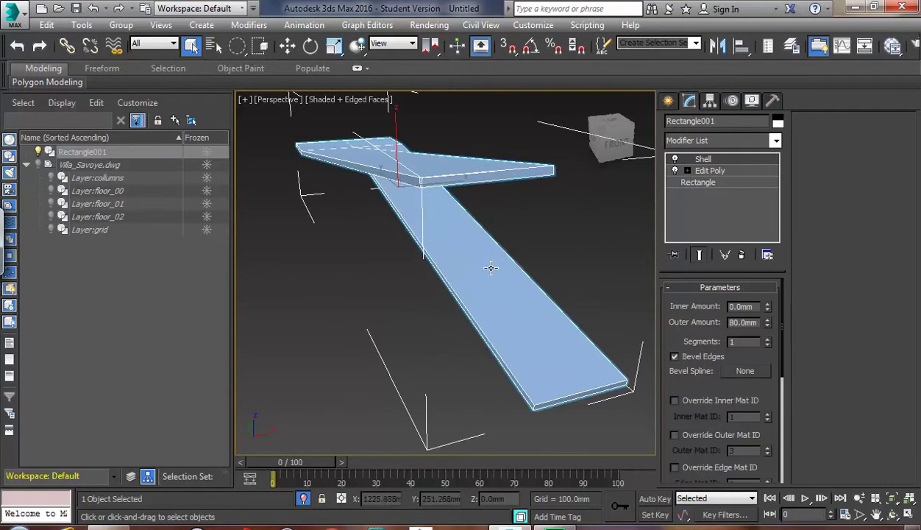
Step: Isolate the ramp object and orbit around it over the red floor plan
right_click(539, 250)
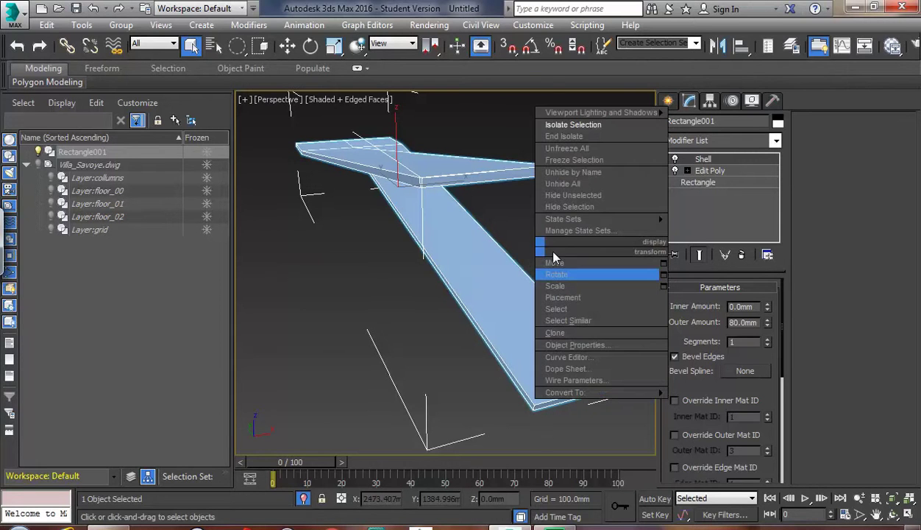
left_click(581, 124)
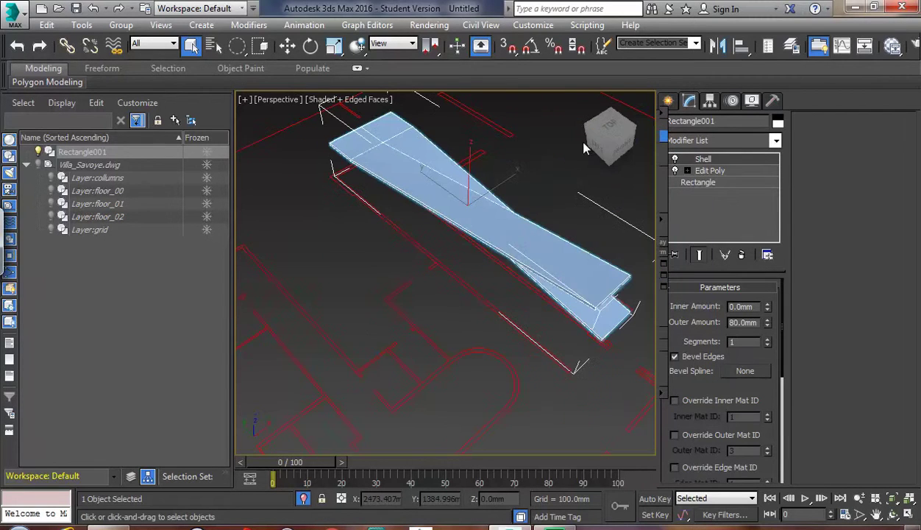
right_click(535, 304)
middle_click_drag(535, 305, 465, 267, "alt")
middle_click_drag(561, 328, 517, 351, "alt")
mouse_move(416, 335)
middle_mouse_down("alt")
mouse_move(491, 323)
mouse_move(432, 335)
mouse_move(364, 314)
mouse_move(431, 324)
middle_mouse_up("alt")
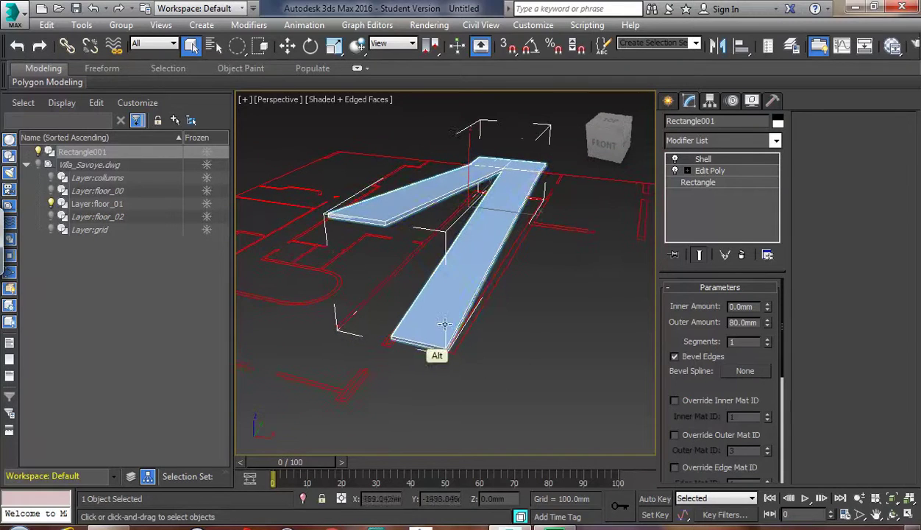